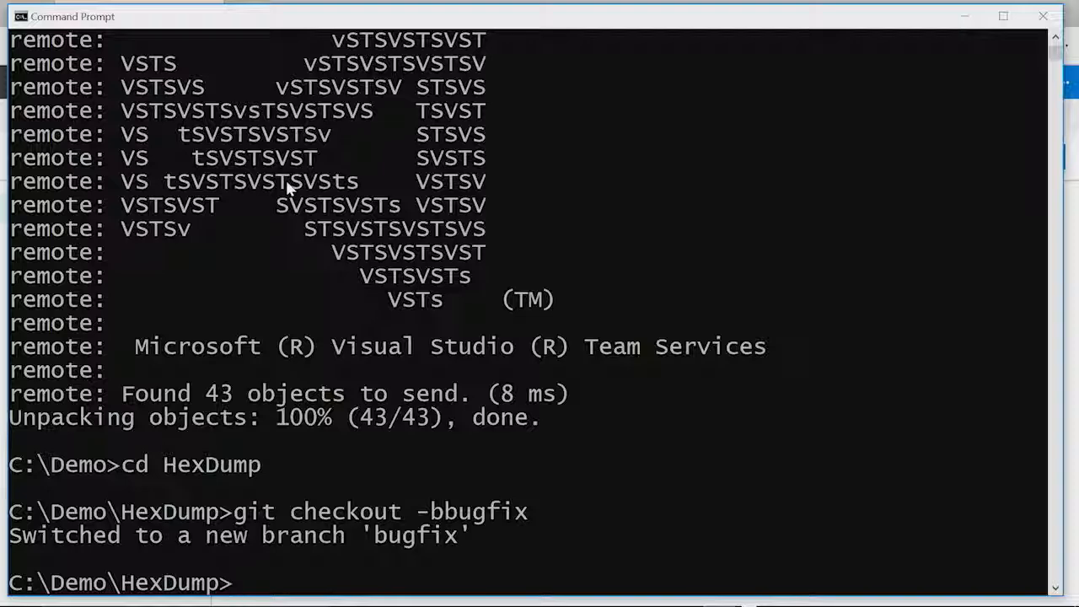
- List the HexDump folder files and open README.md in vi
text(dir)
key(Return)
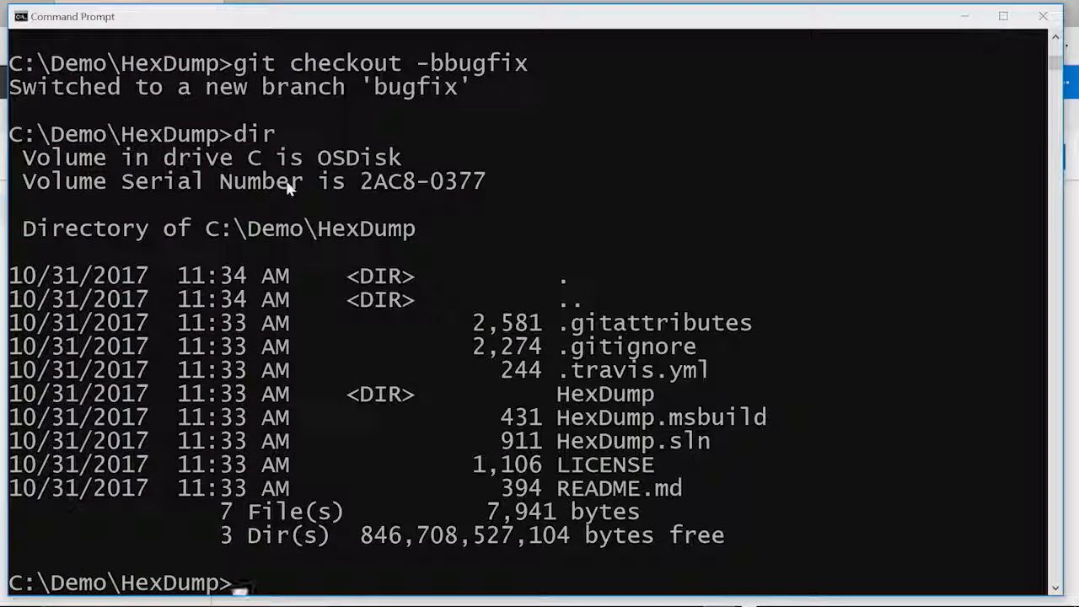
text(vi R)
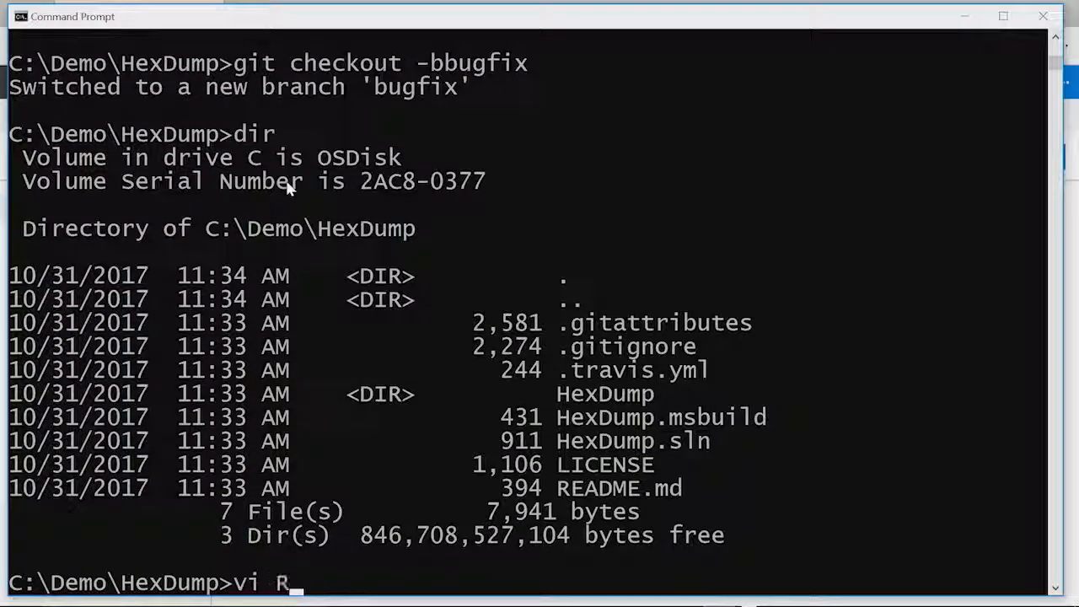
text(EADME.md)
key(Return)
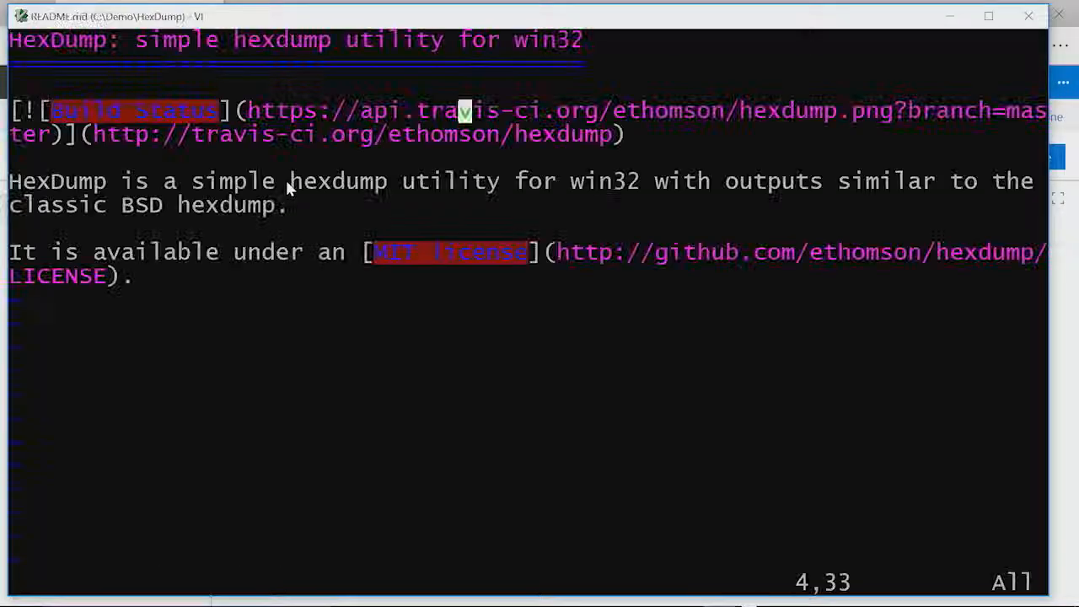
- Append '!' to the README.md title line and save with :wq
key(k)
key(k)
key(k)
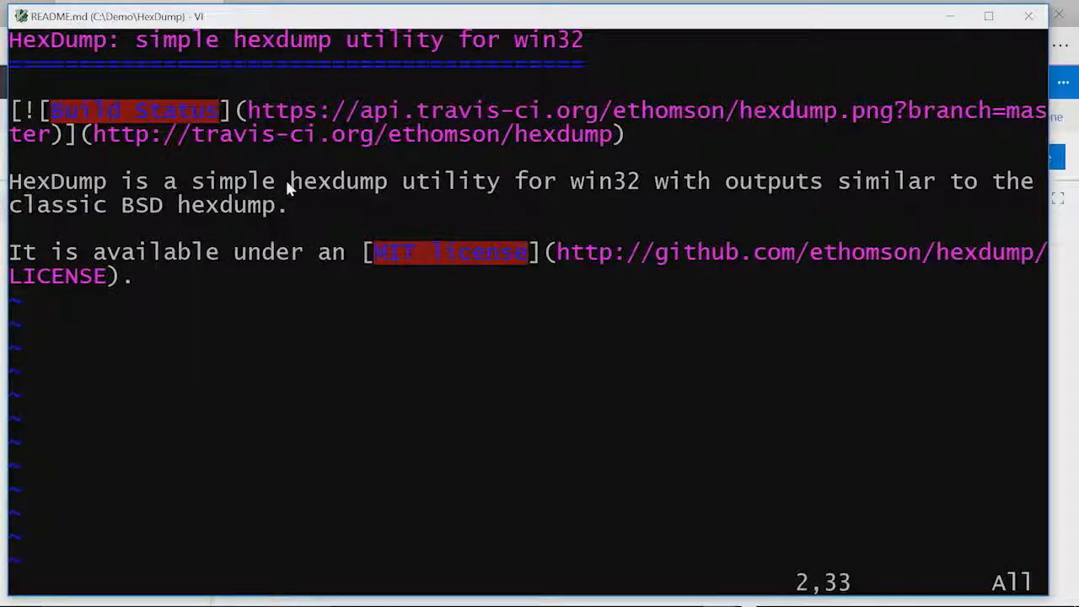
text(A!)
key(Escape)
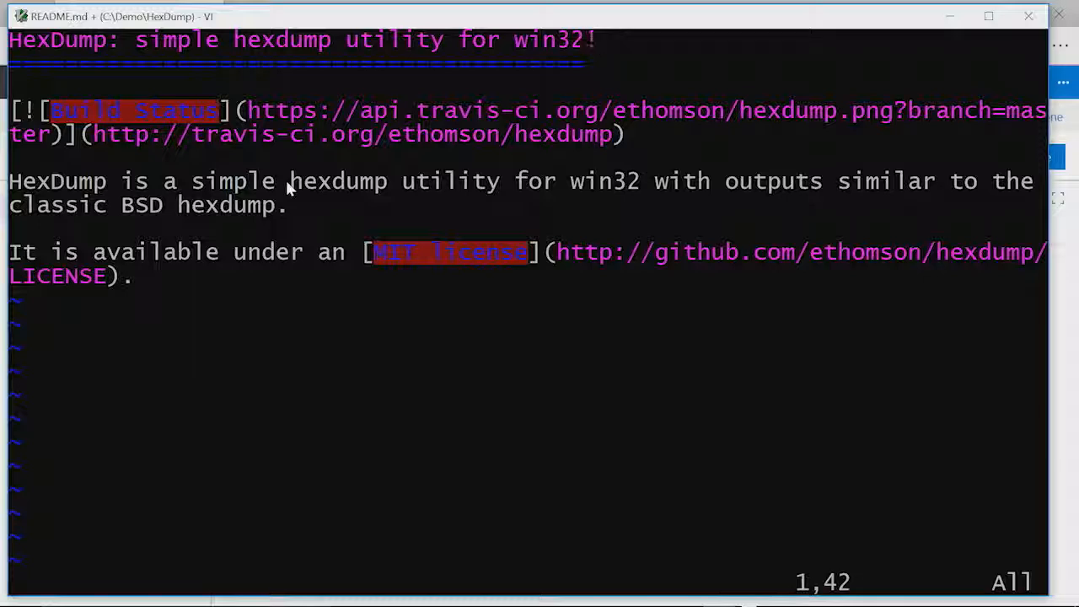
text(:wq)
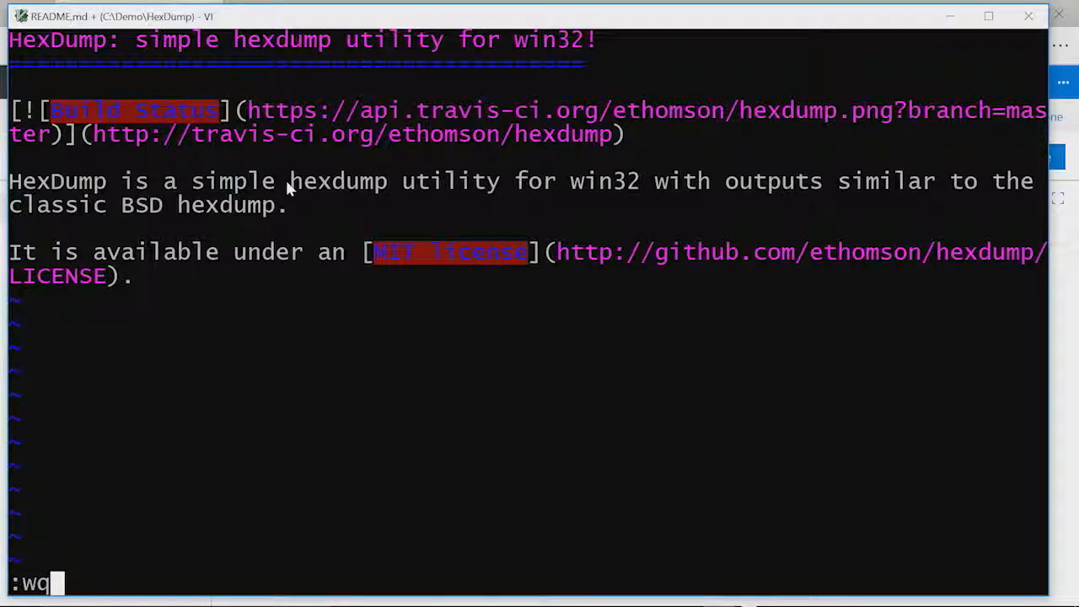
key(Return)
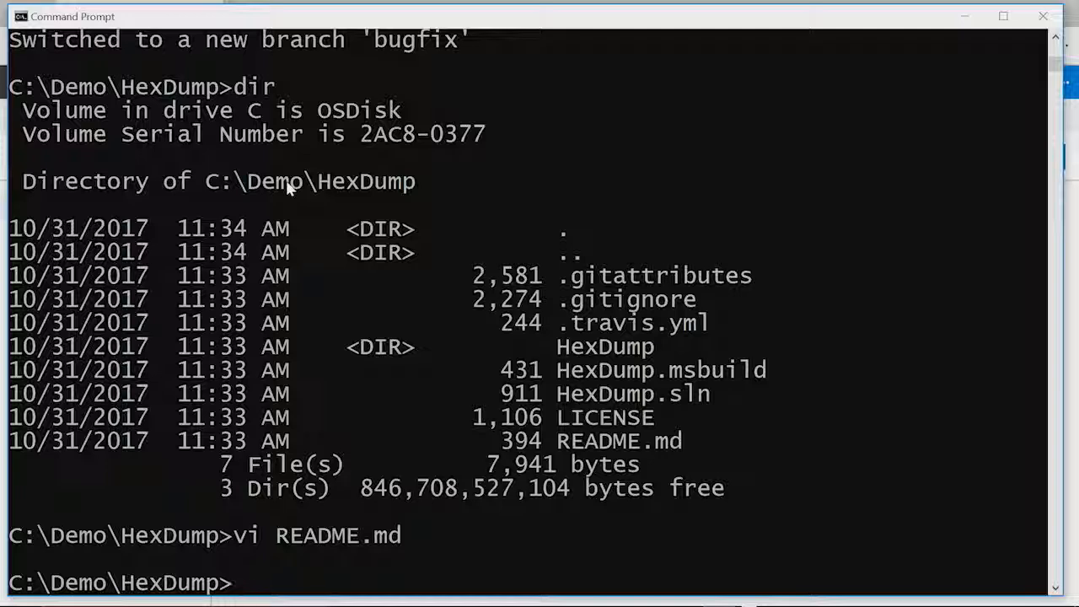
- Stage README.md and commit it with the message 'Update the markdown file.'
text(git add README.md)
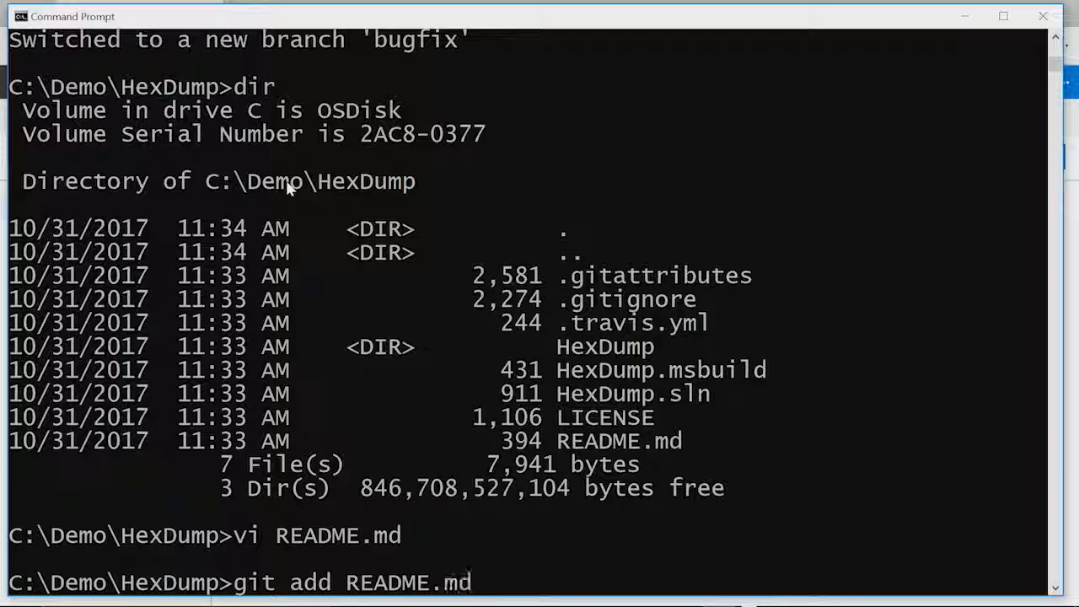
key(Return)
text(git commit)
key(Return)
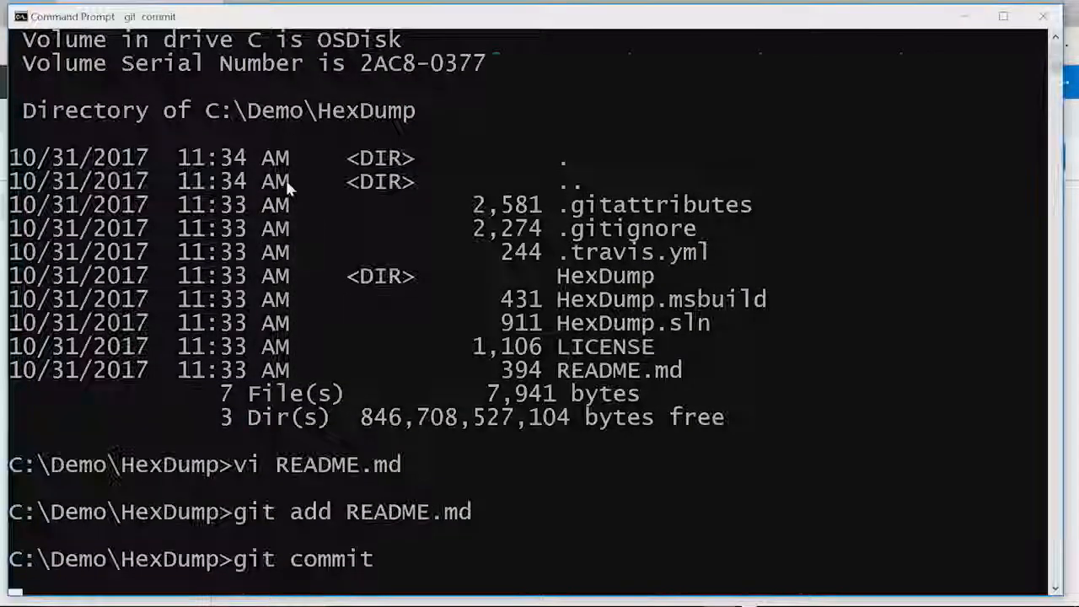
text(iUpdate the markdown file.)
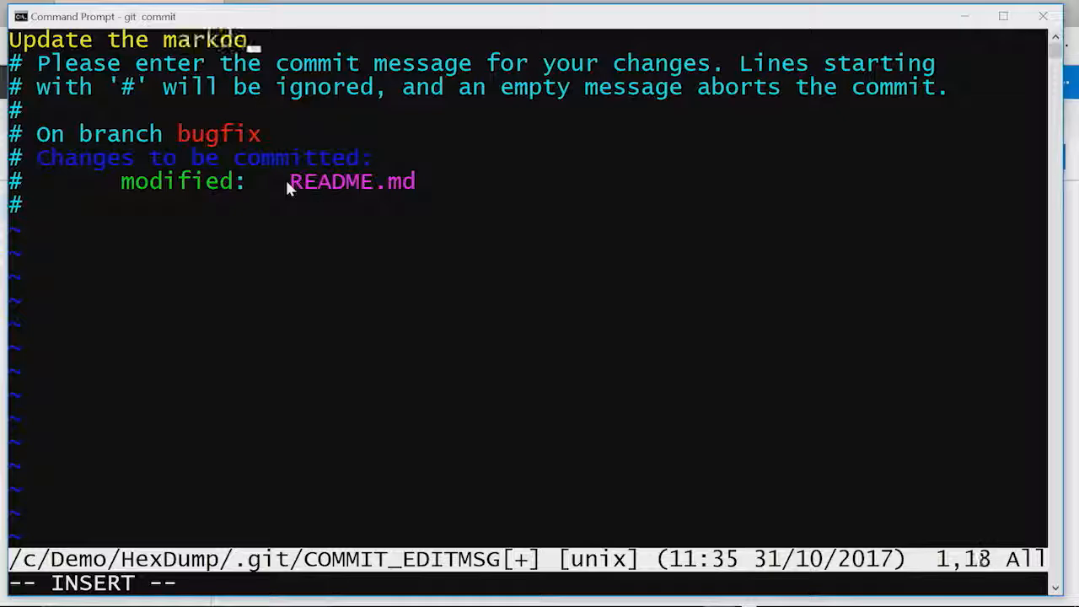
key(Escape)
text(:wq)
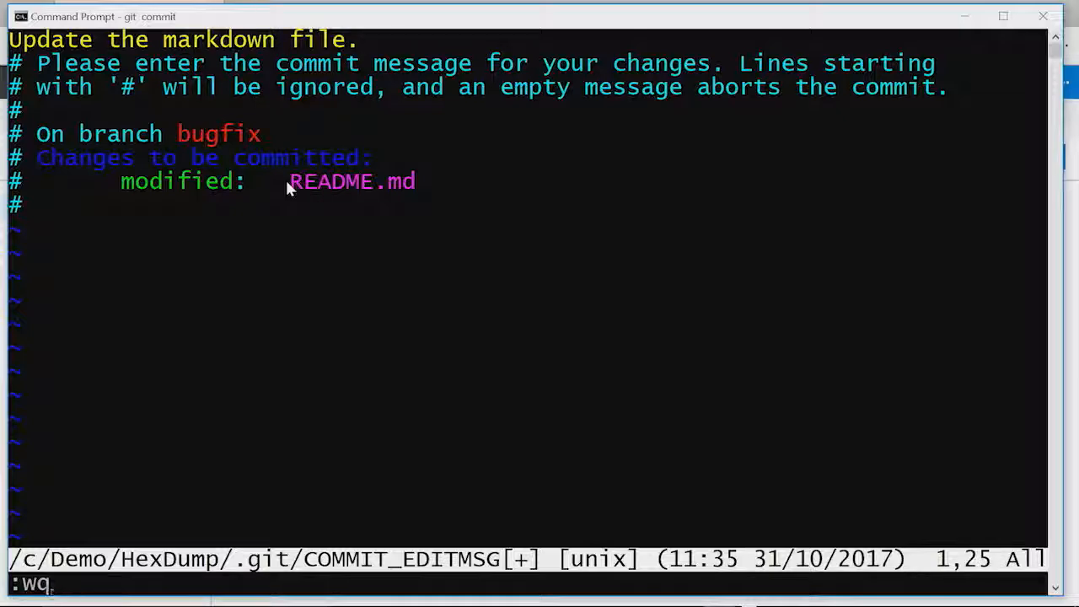
key(Return)
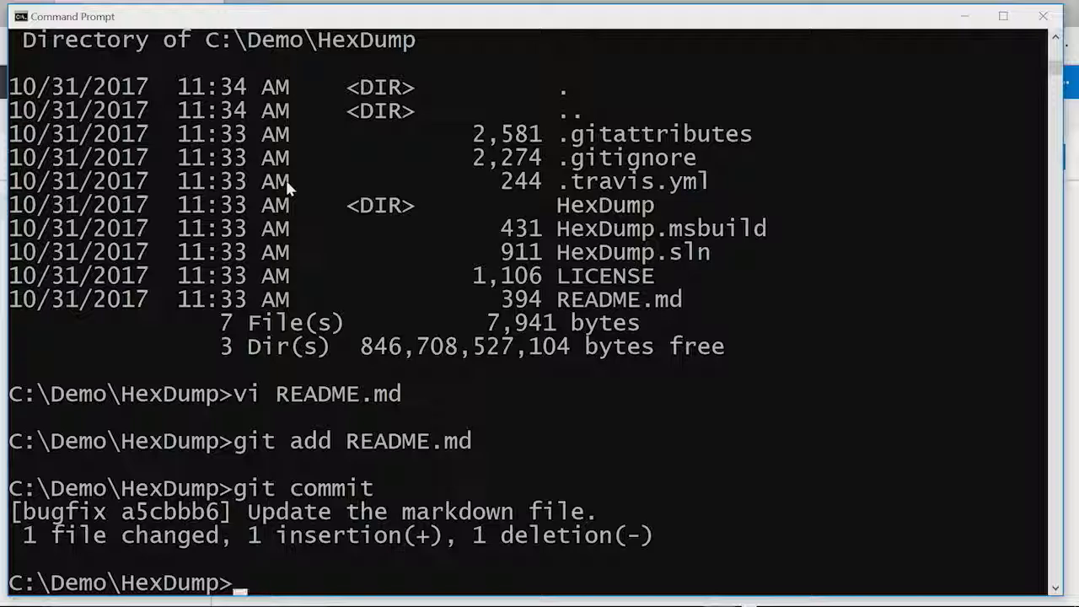
- Push the bugfix branch to origin and switch to the HexDump repository in Edge
text(git push origin bugfix)
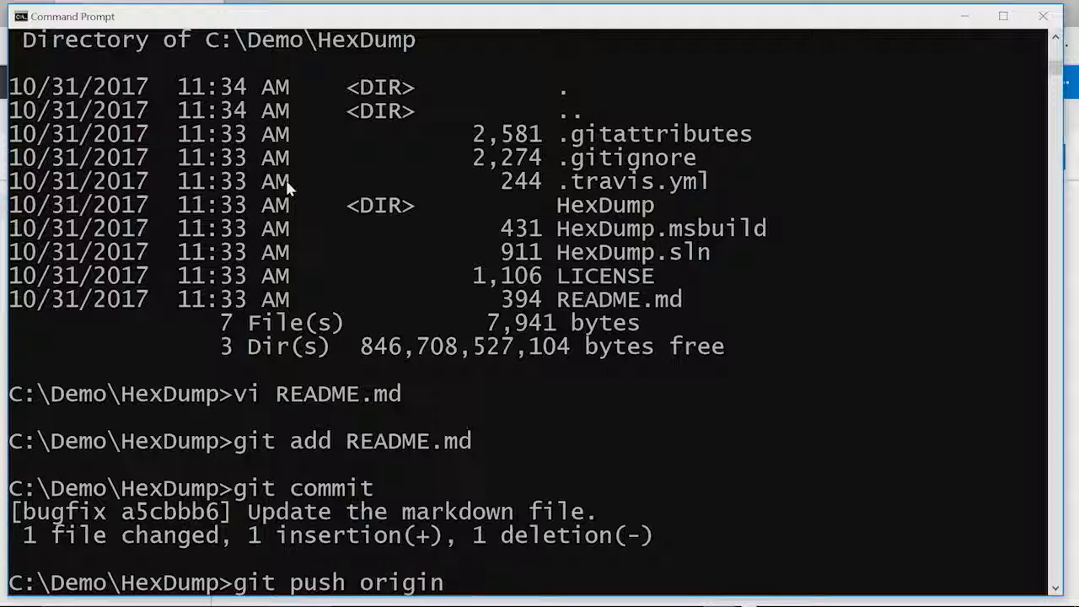
key(Return)
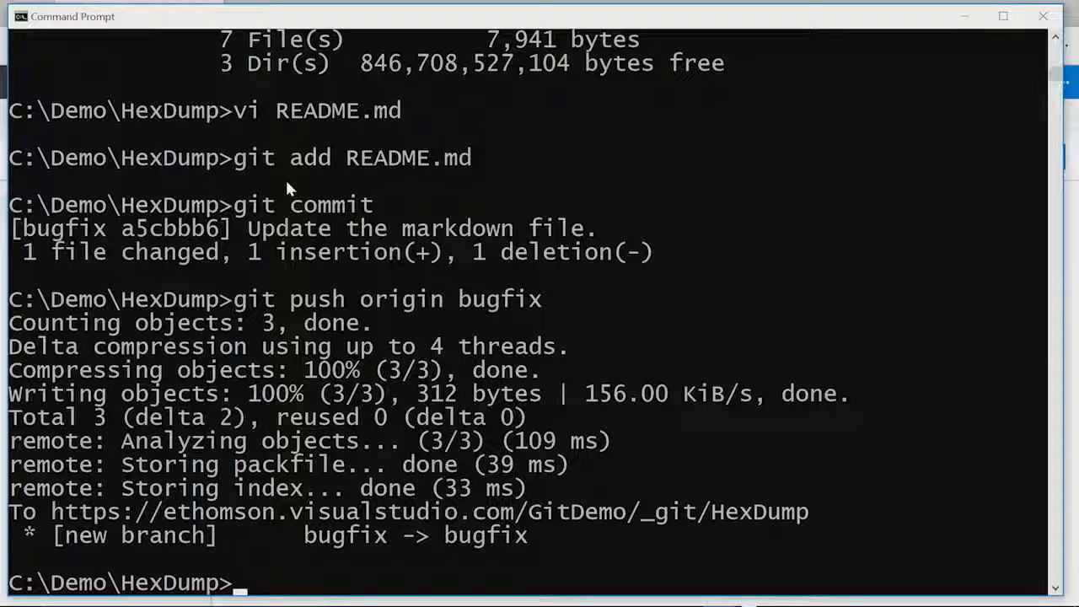
key(alt+Tab)
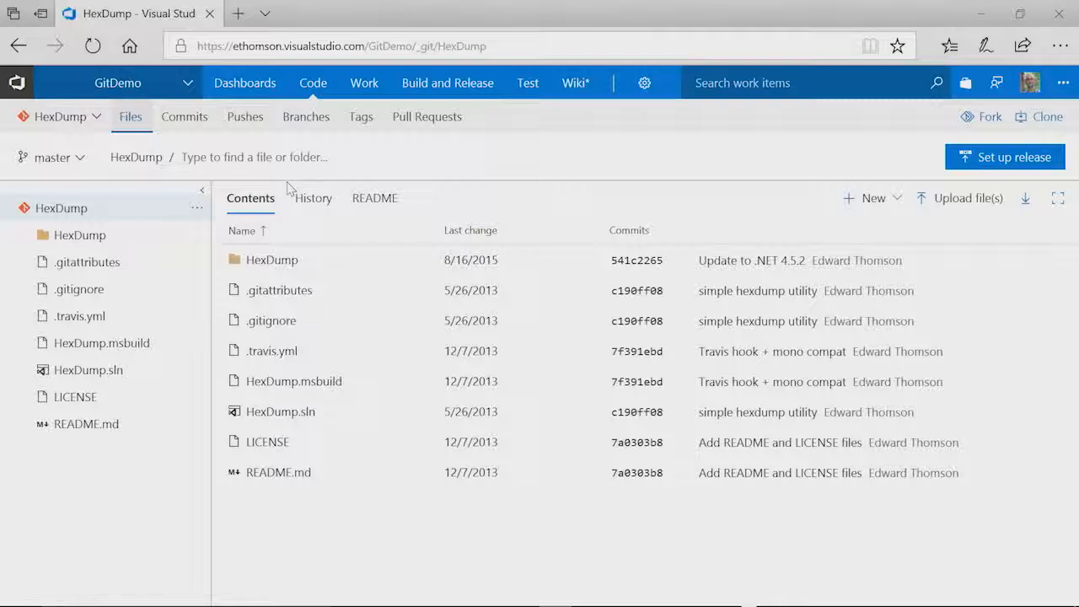
- Create a bugfix-to-master pull request titled 'Update the markdown file.' with GitDemo Team as reviewer
key(F5)
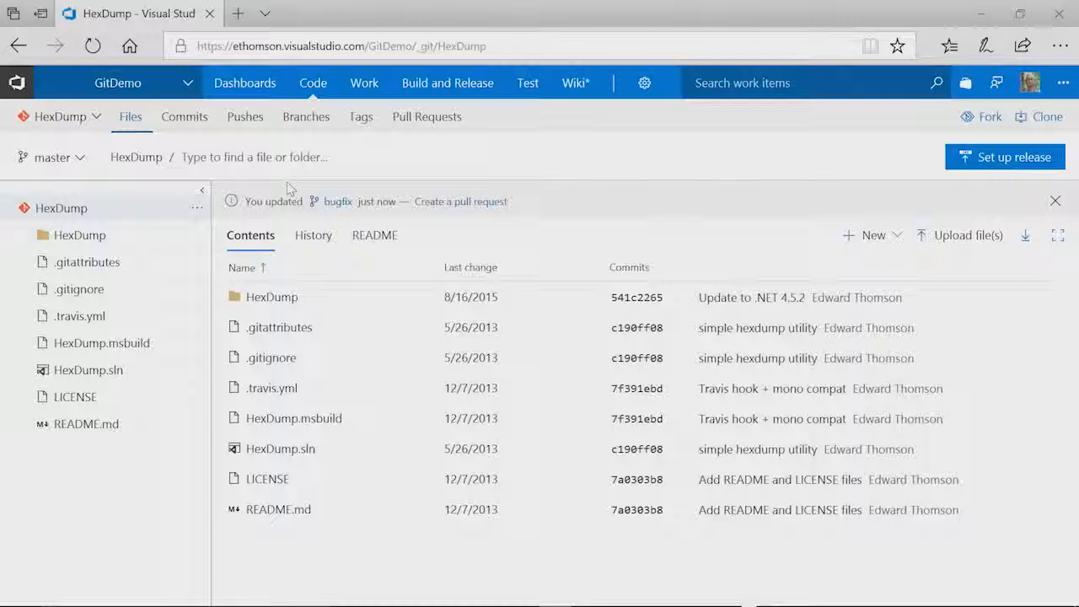
click(457, 203)
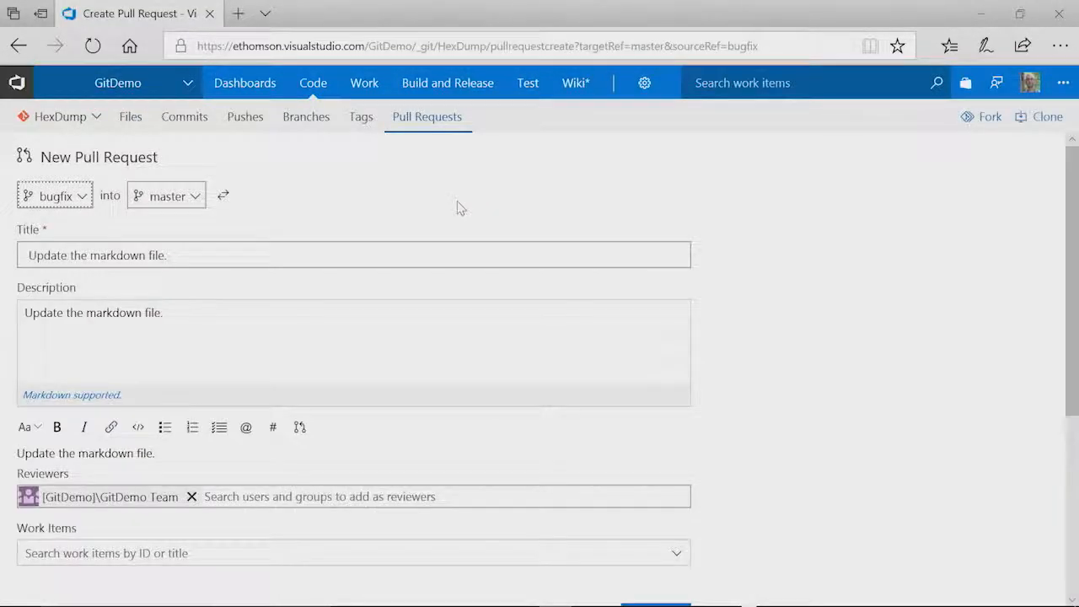
scroll(459, 207, down, 4)
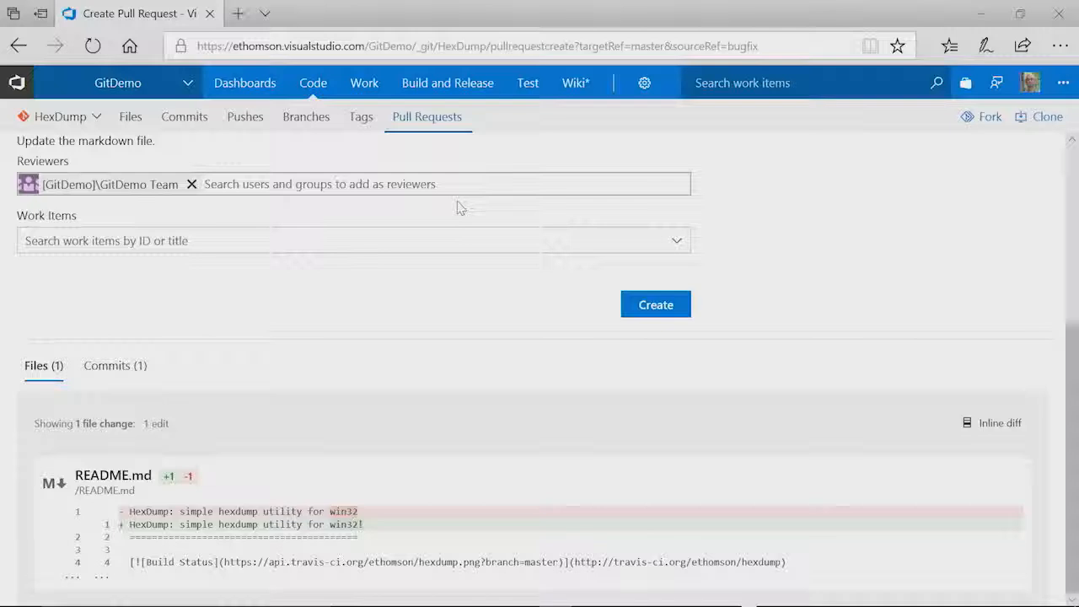
scroll(450, 311, up, 2)
click(312, 172)
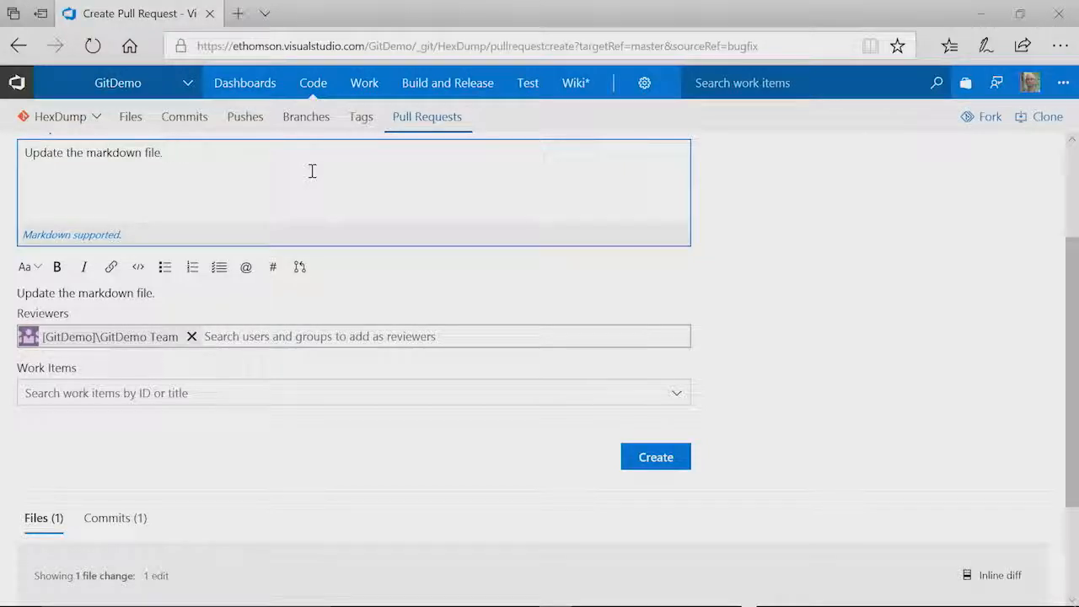
click(656, 458)
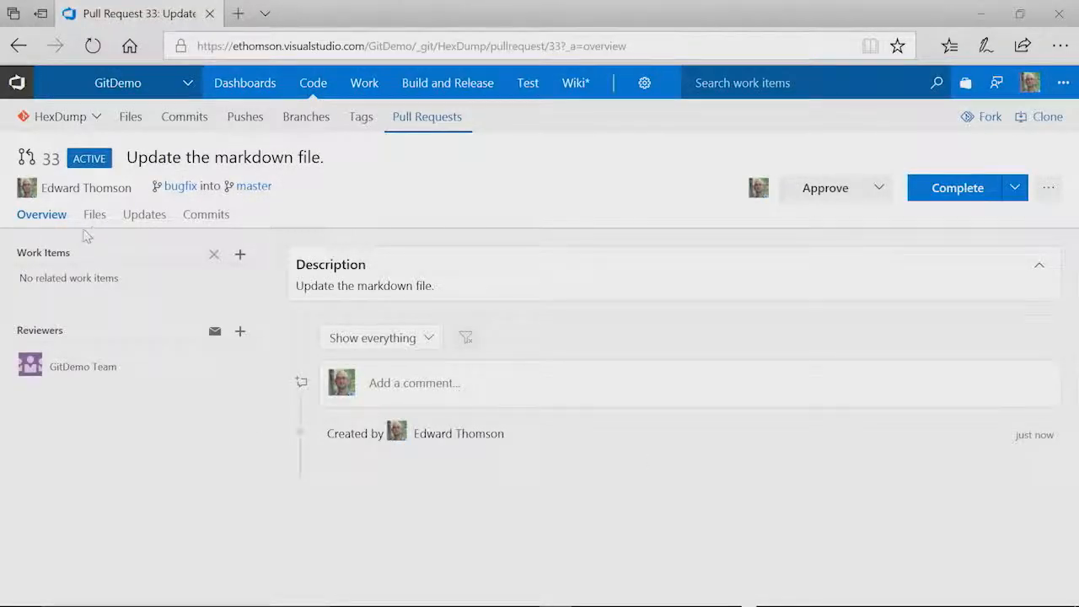
- Post 'This is a great change!' on line 1 of the README.md diff
click(96, 218)
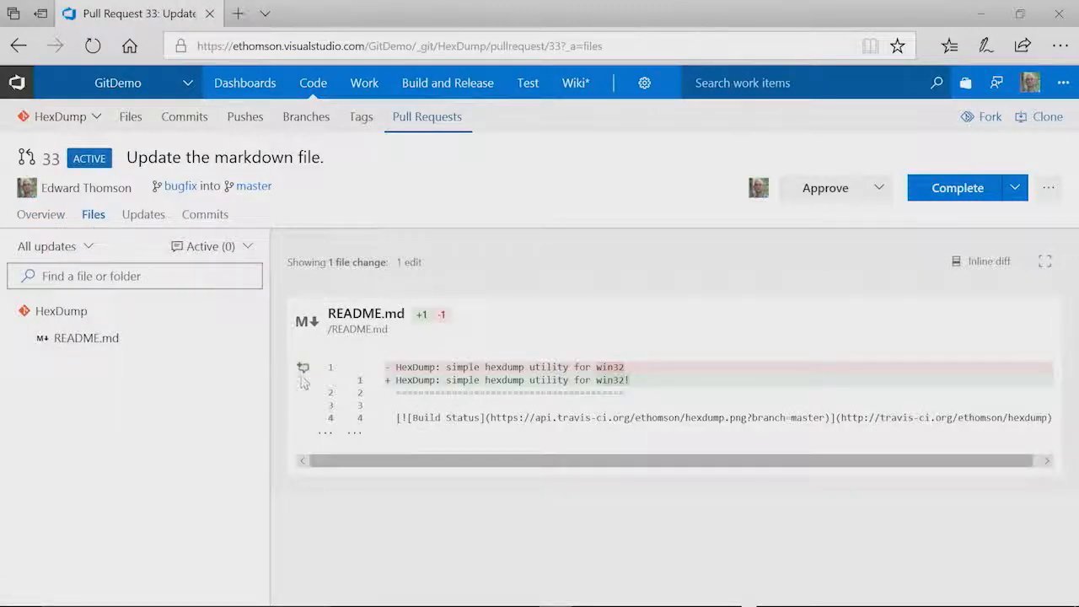
click(303, 381)
text(This is a gre)
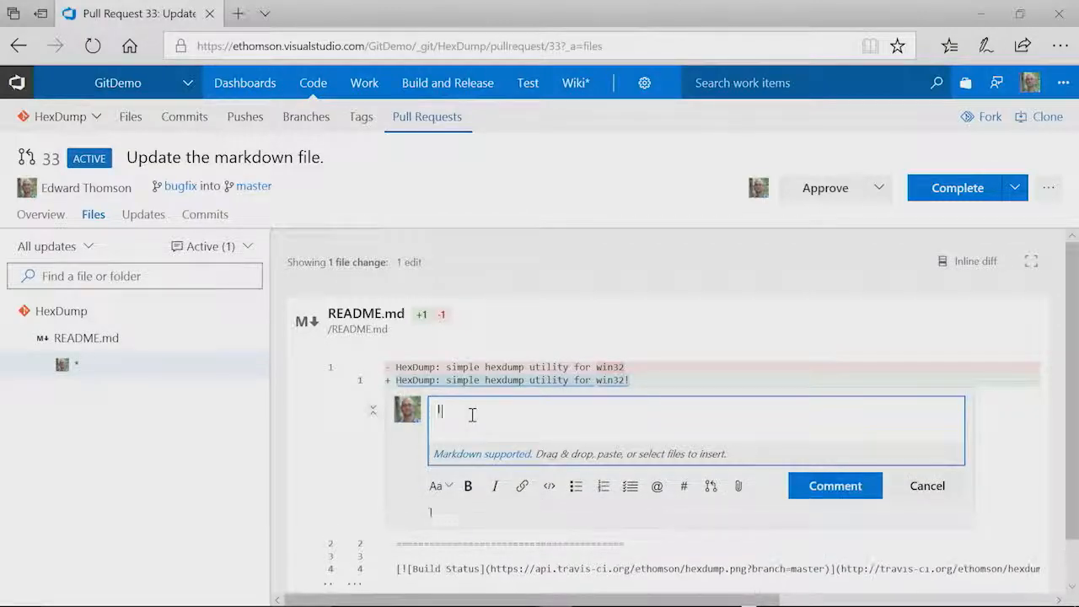
text(at change!)
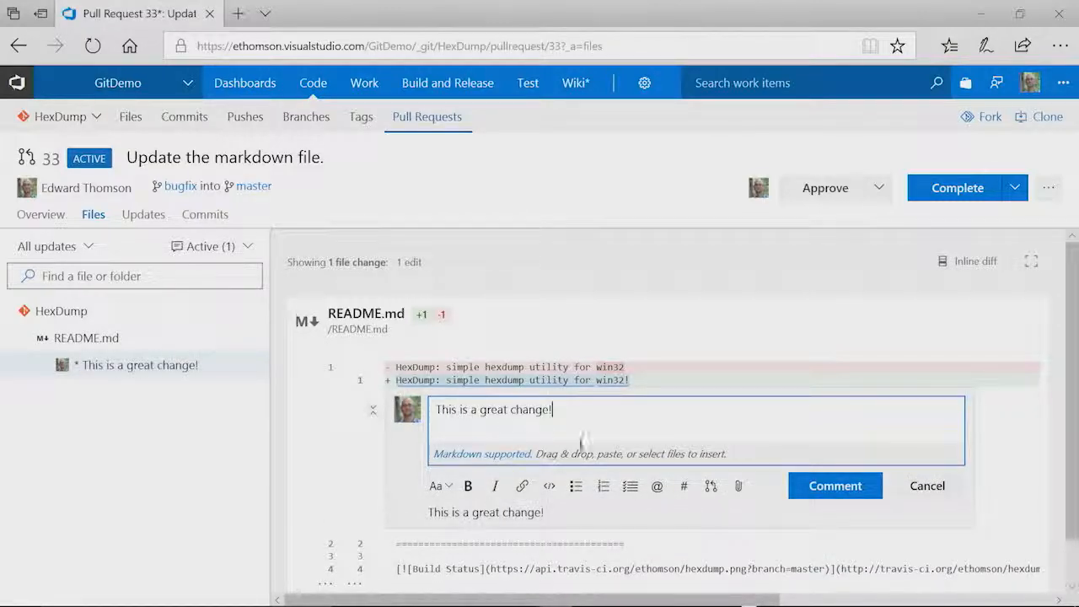
click(813, 487)
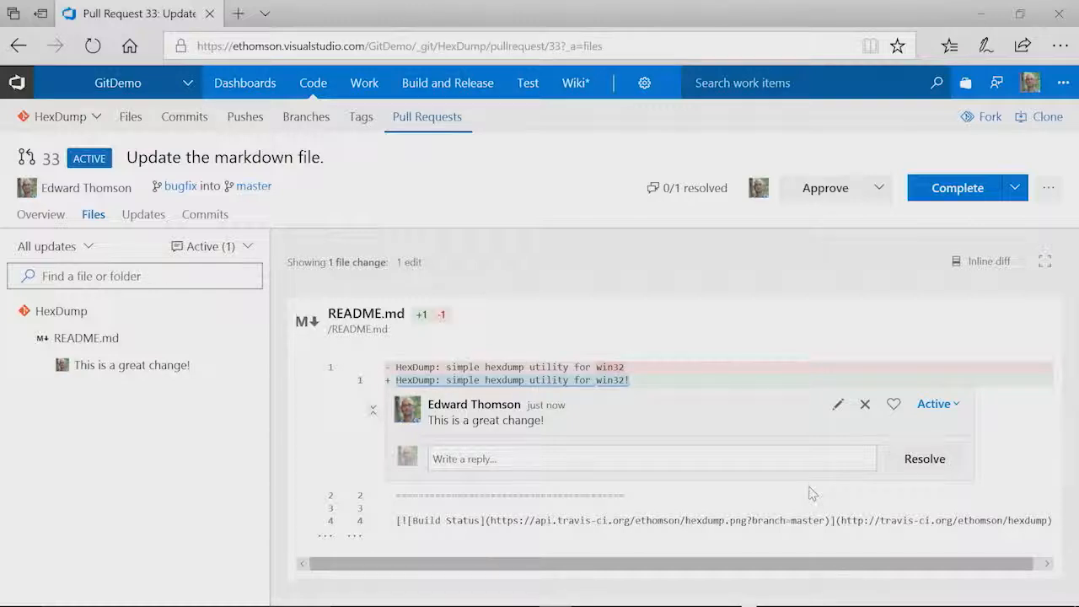
- Complete pull request 33 into master, deleting bugfix after merging
click(961, 199)
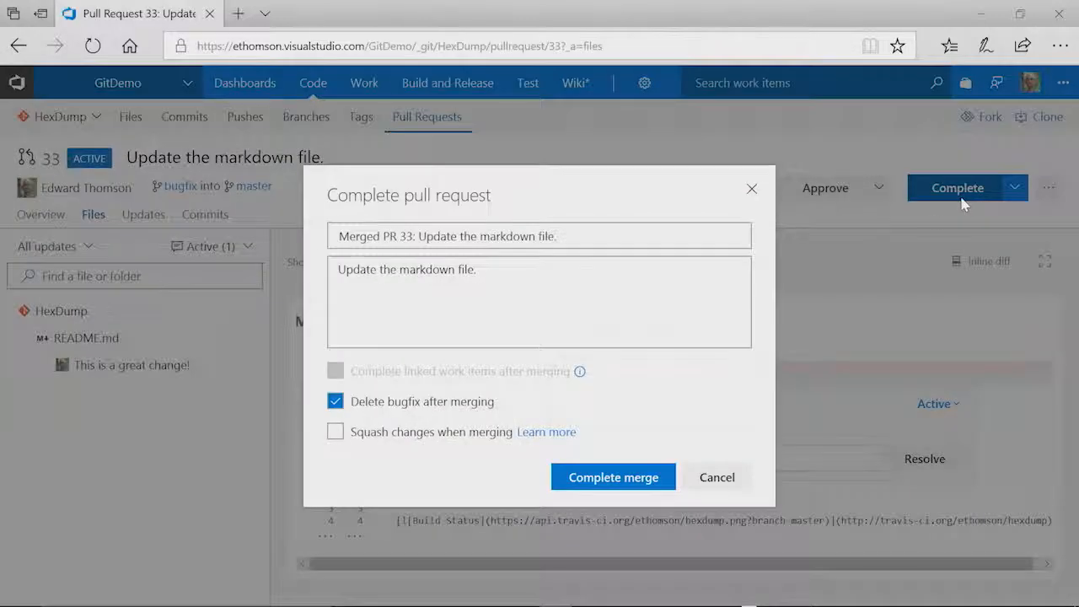
click(596, 477)
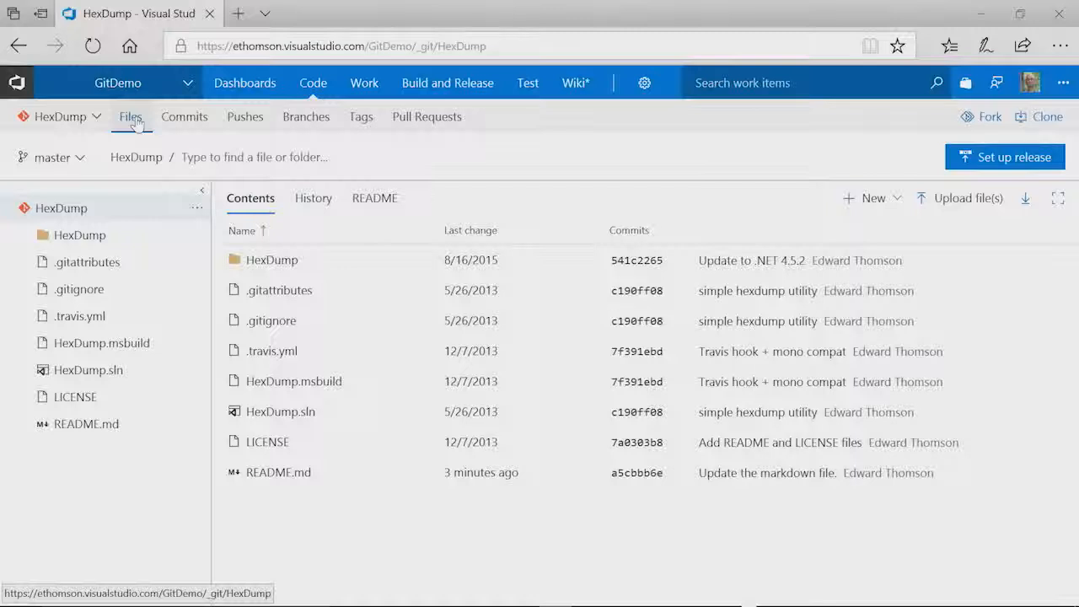
- Open Branch policies from the master branch's '...' menu on the Branches page
click(295, 122)
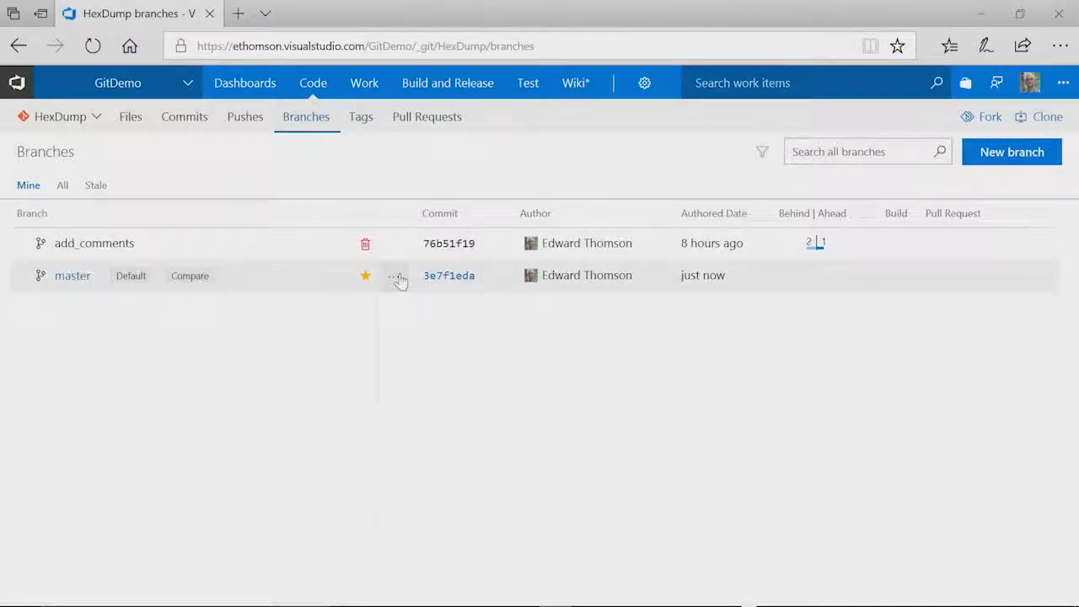
click(397, 278)
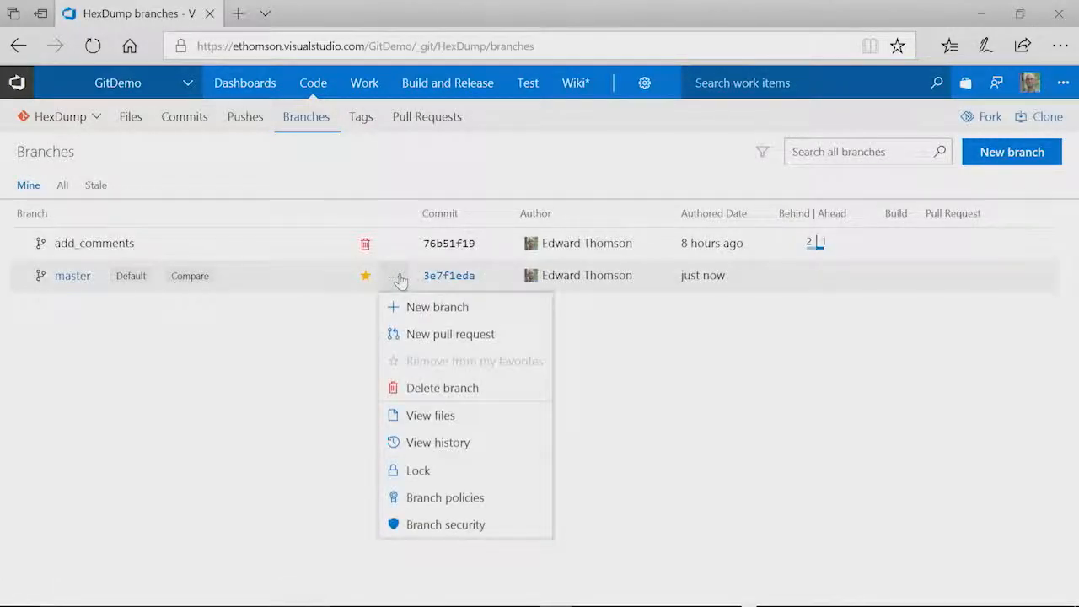
click(453, 498)
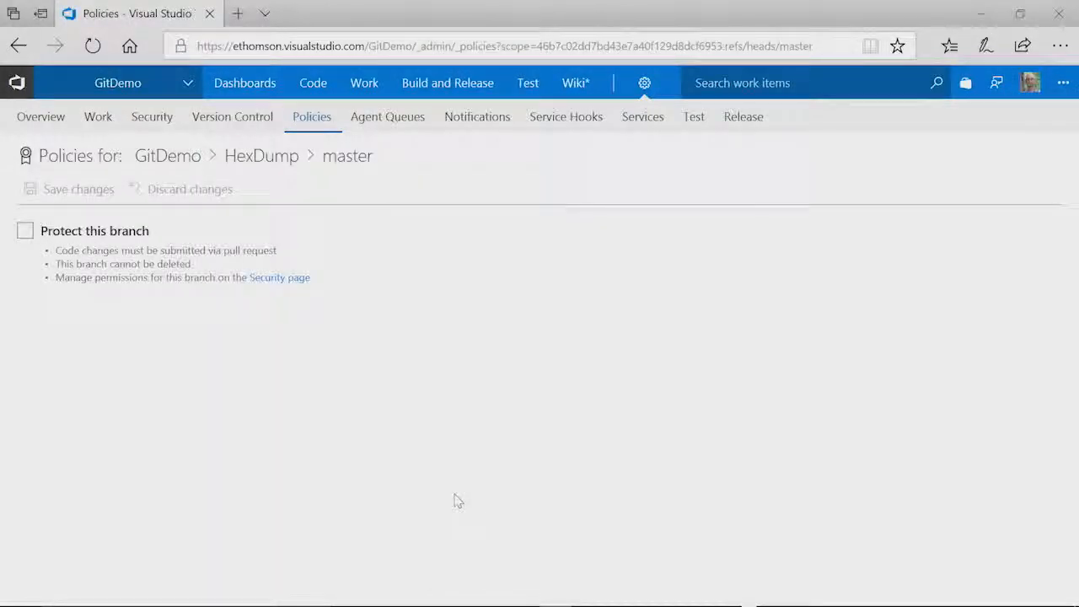
- Protect master with a minimum of 1 reviewer, allowing authors to approve their own changes
click(25, 232)
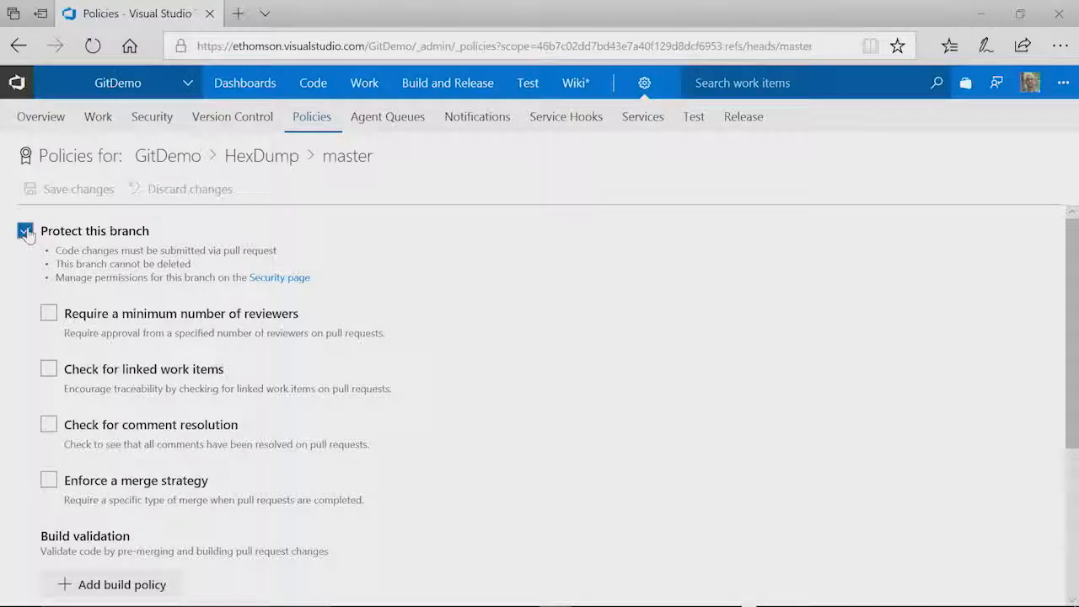
click(49, 314)
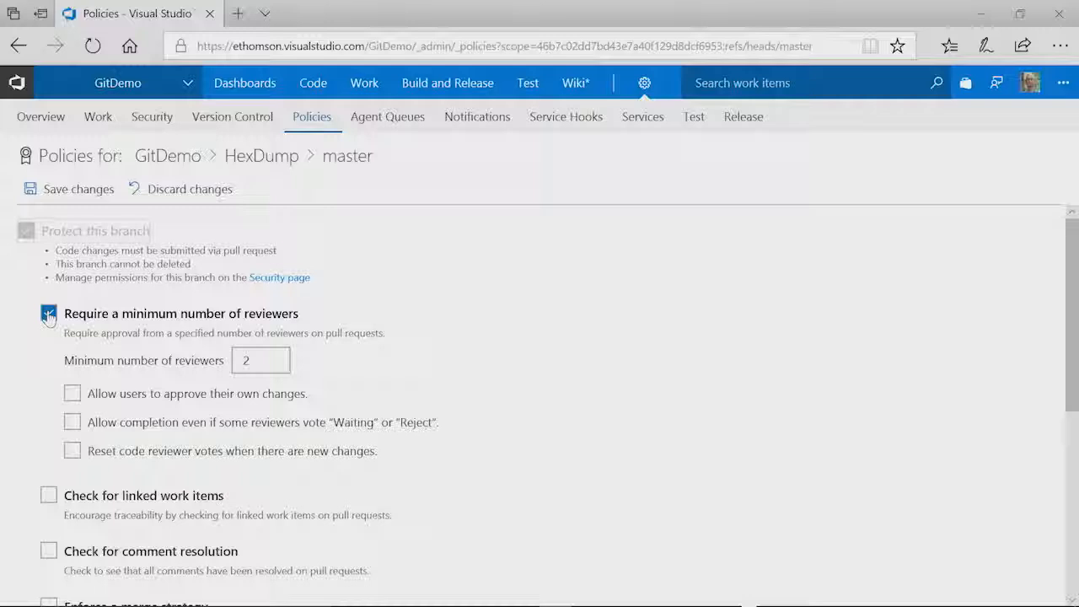
click(74, 396)
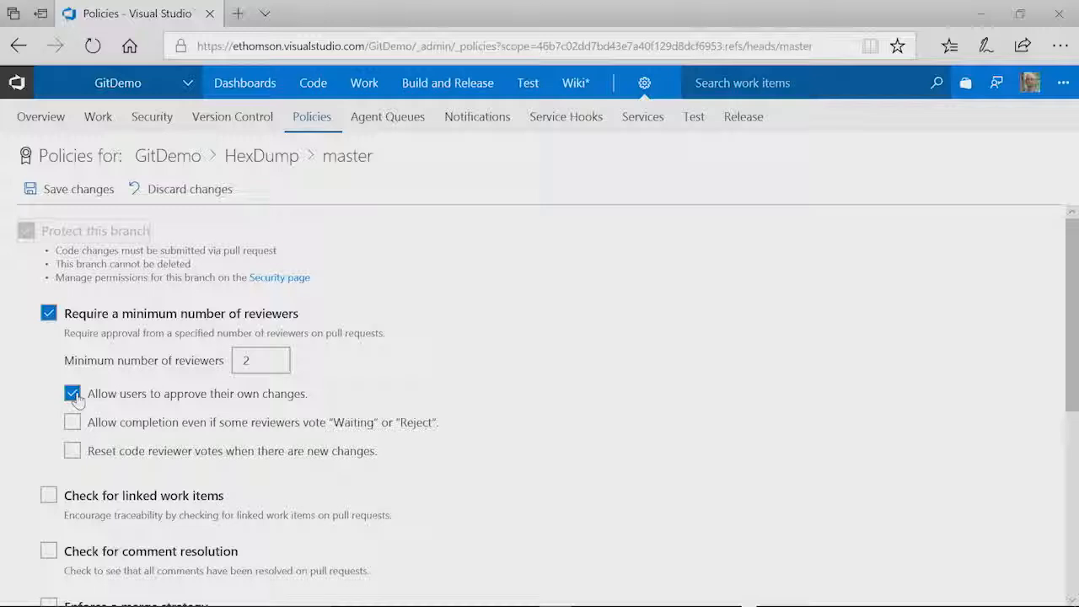
double_click(248, 361)
text(1)
- Turn on the required linked work items and comment resolution checks for master
click(48, 498)
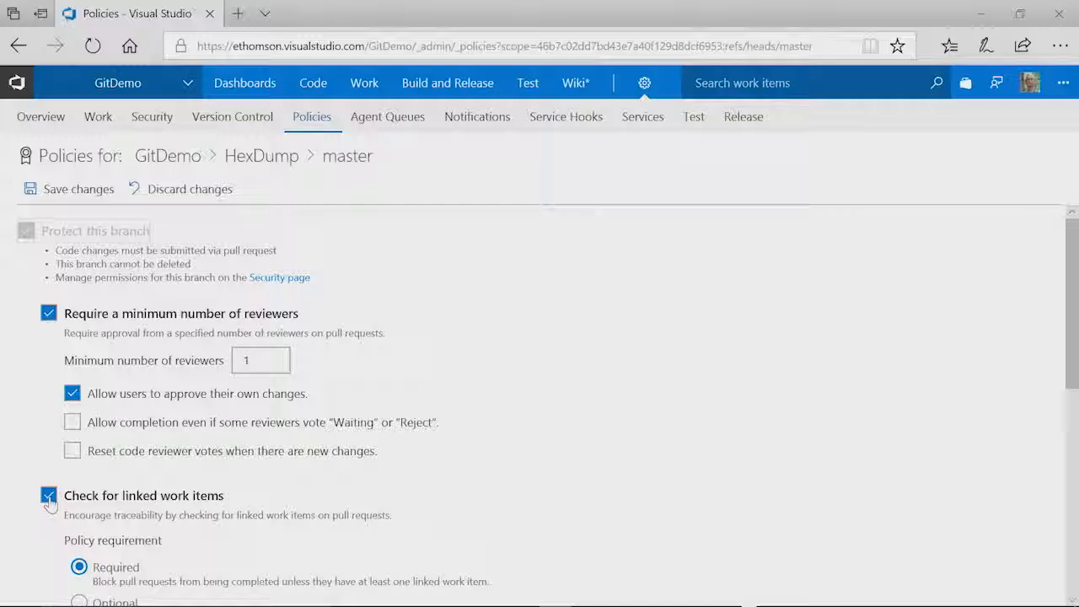
scroll(50, 502, down, 1)
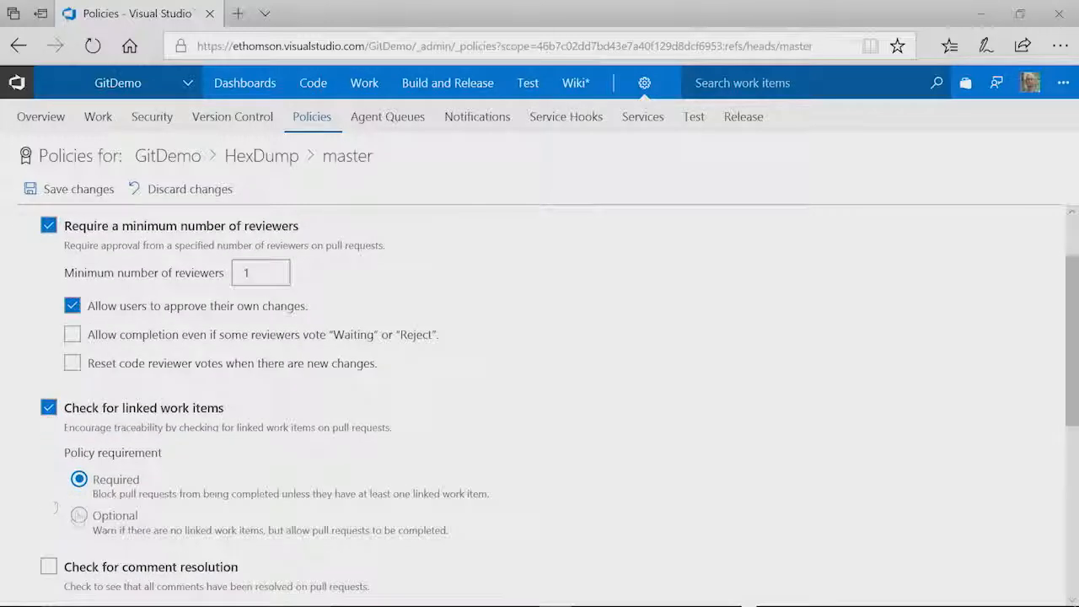
scroll(81, 524, down, 1)
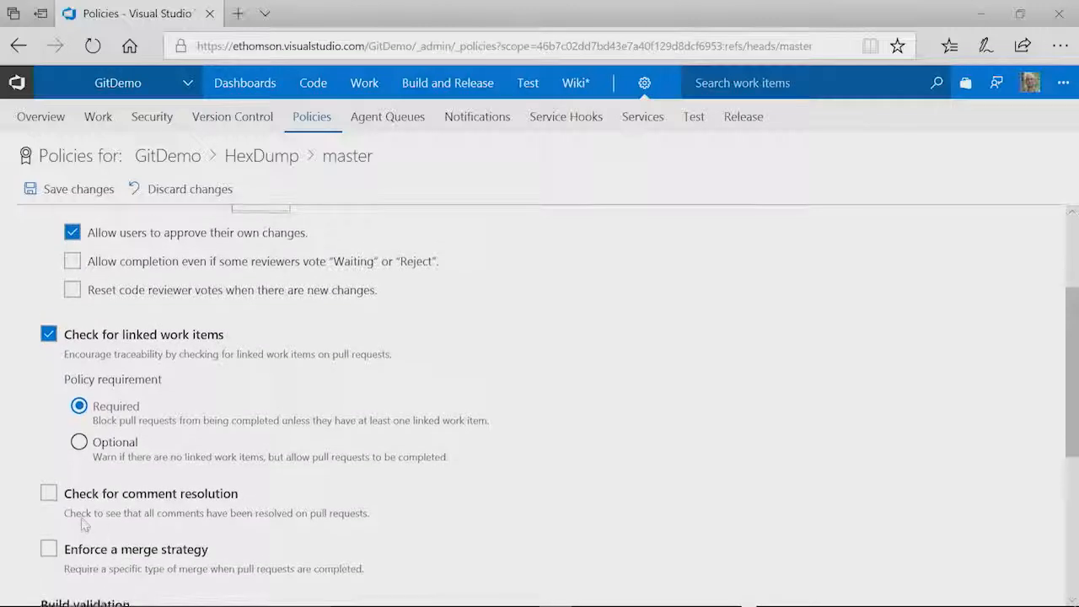
click(47, 497)
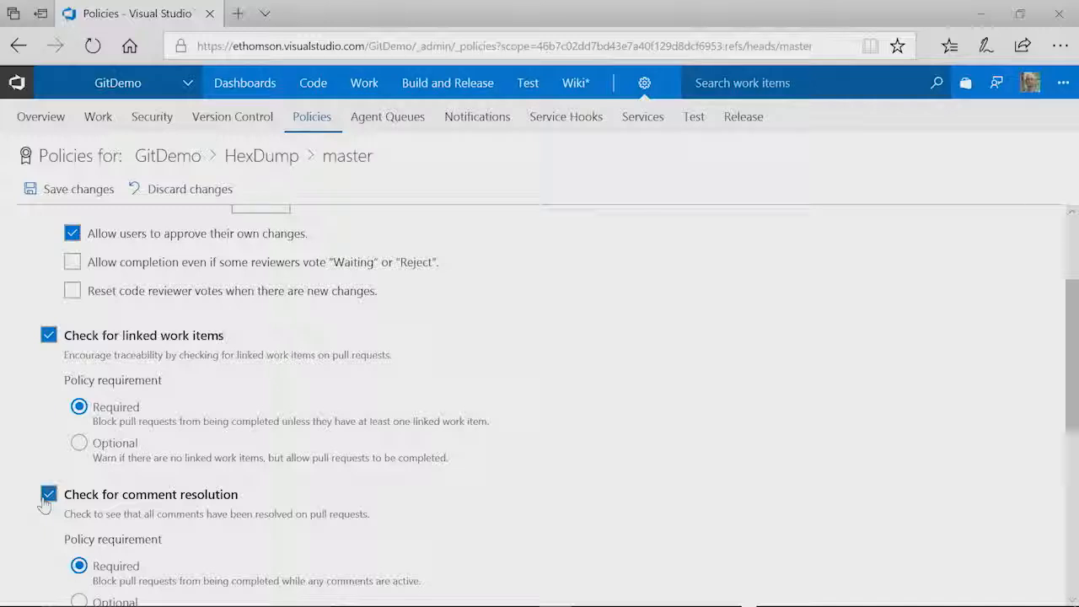
scroll(45, 504, down, 2)
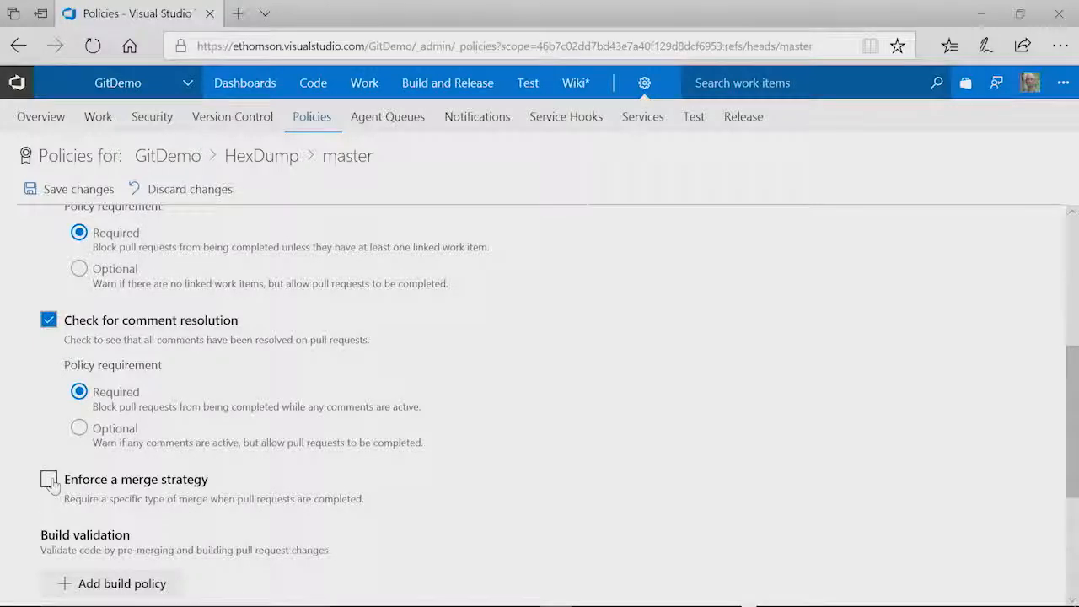
scroll(47, 479, down, 1)
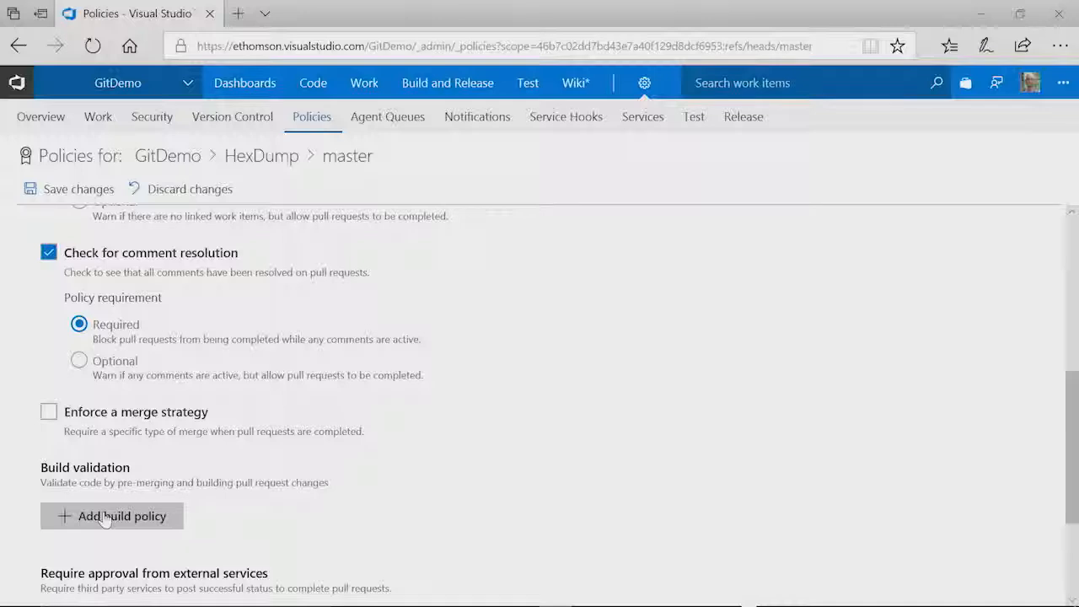
- Add a GitDemo-.NET Desktop-CI build validation policy and save all branch policy changes
click(105, 518)
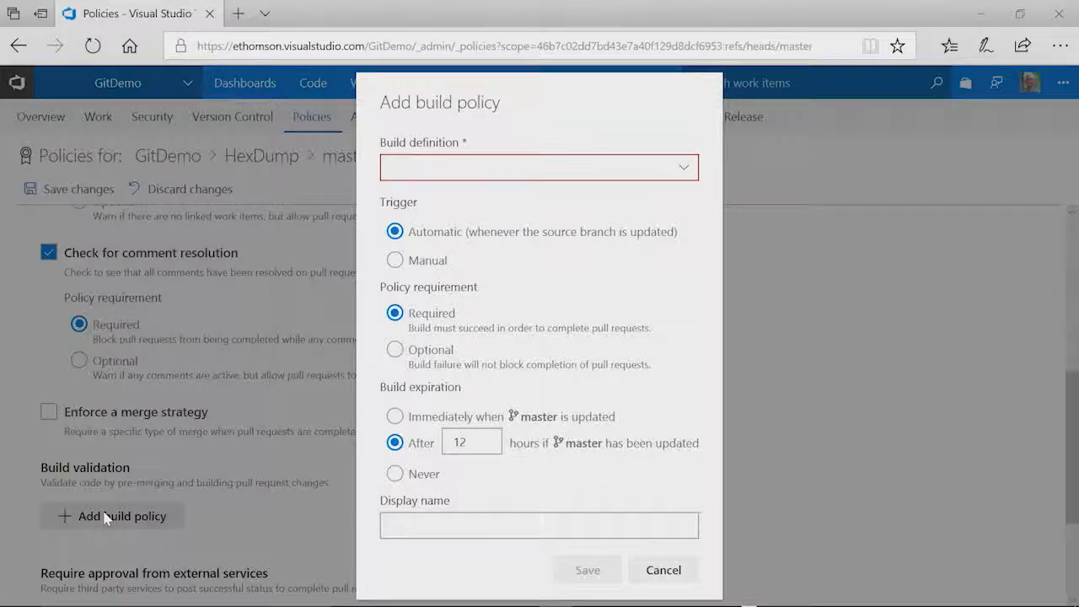
click(611, 172)
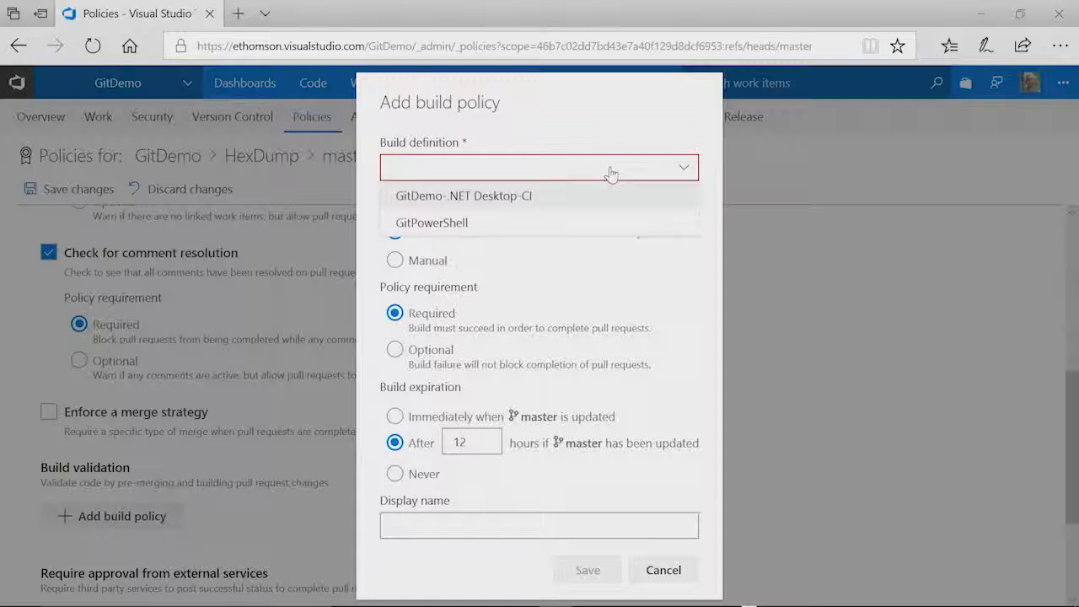
click(611, 173)
click(612, 172)
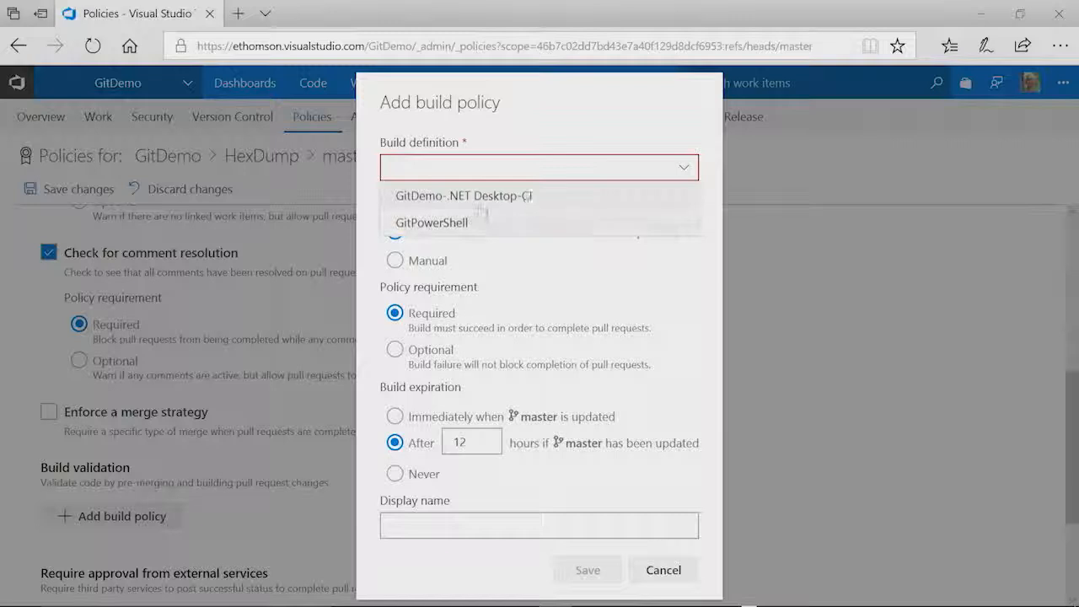
click(480, 202)
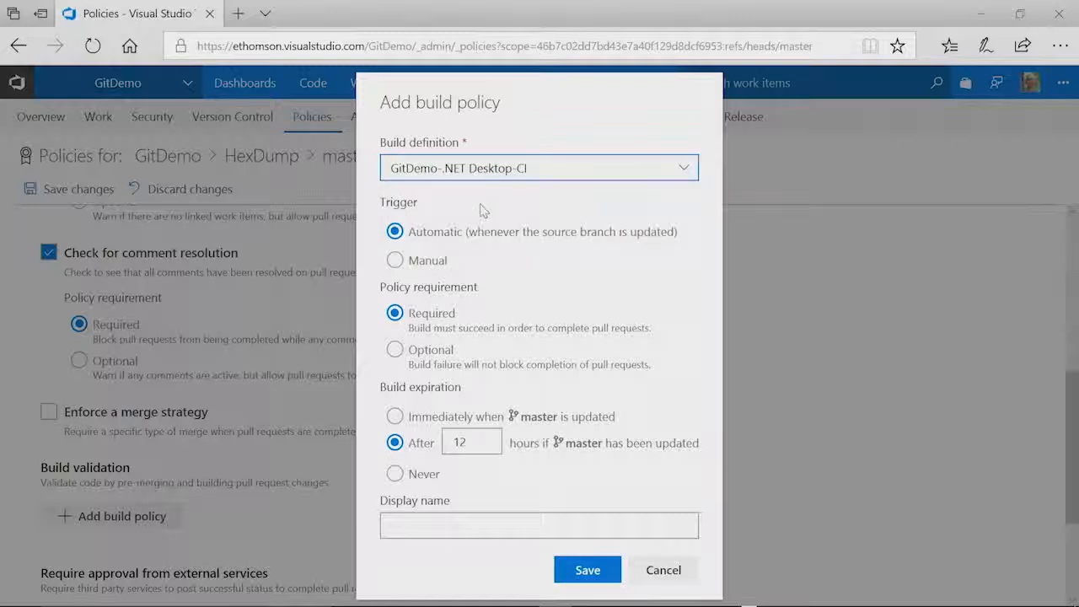
click(580, 570)
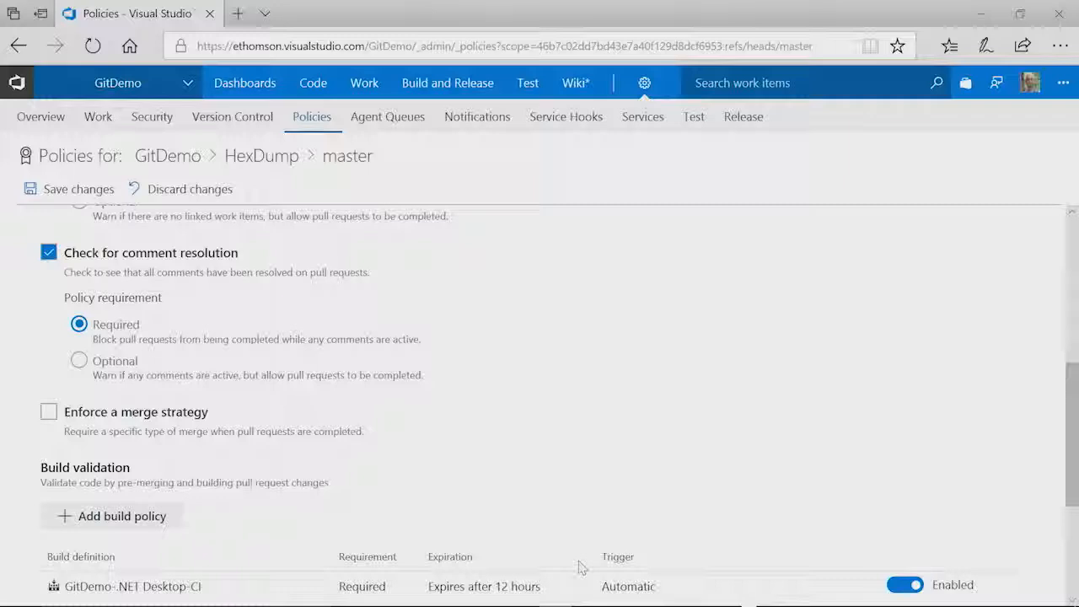
click(78, 189)
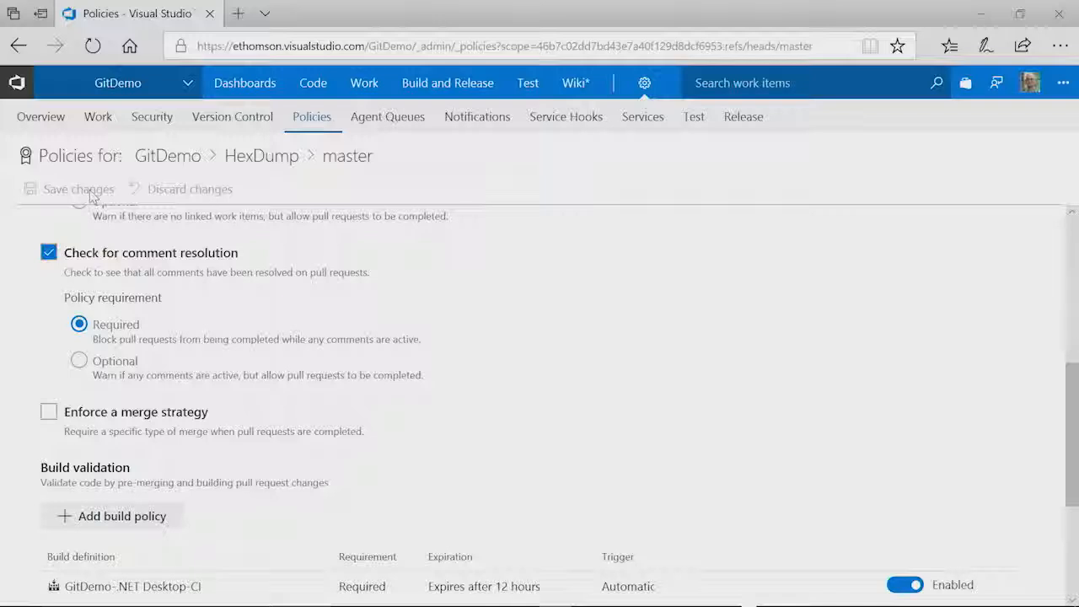
- Create pull request 'Properties: add some comments' merging add_comments into master from the HexDump branches list
click(315, 86)
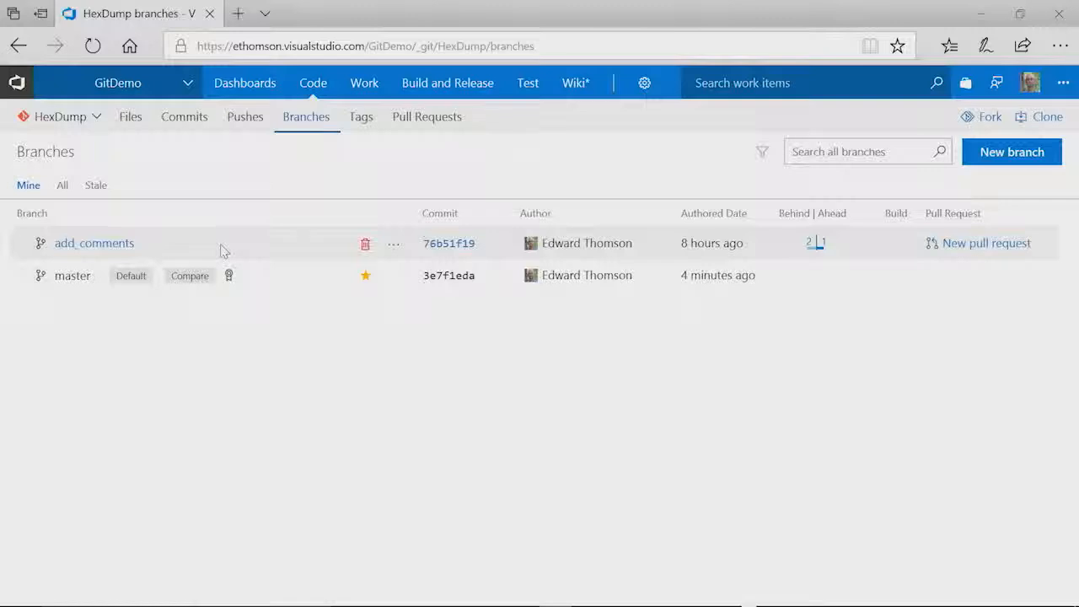
click(396, 243)
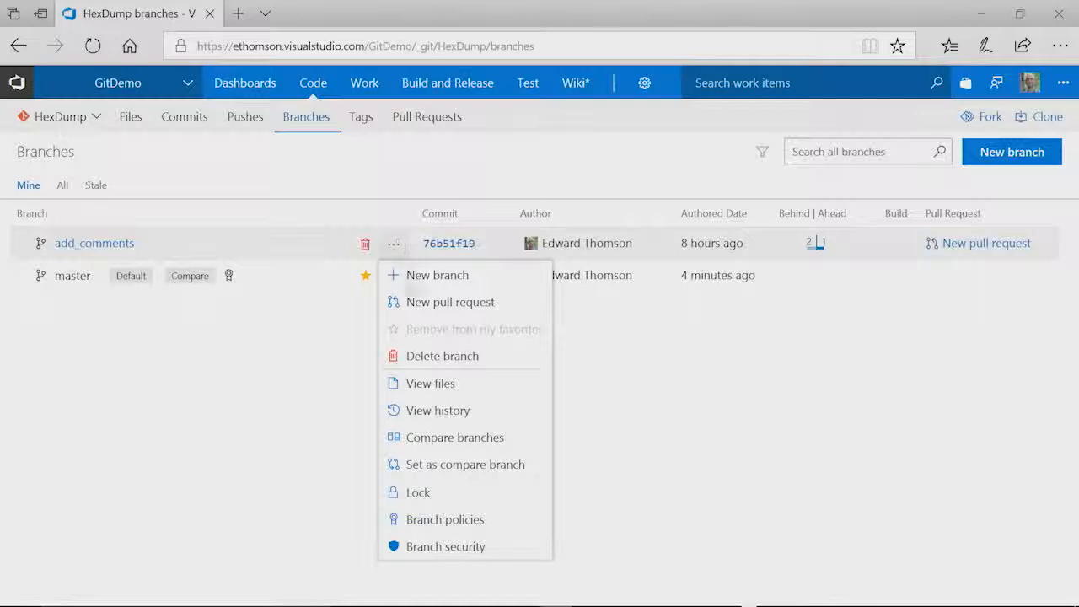
click(424, 305)
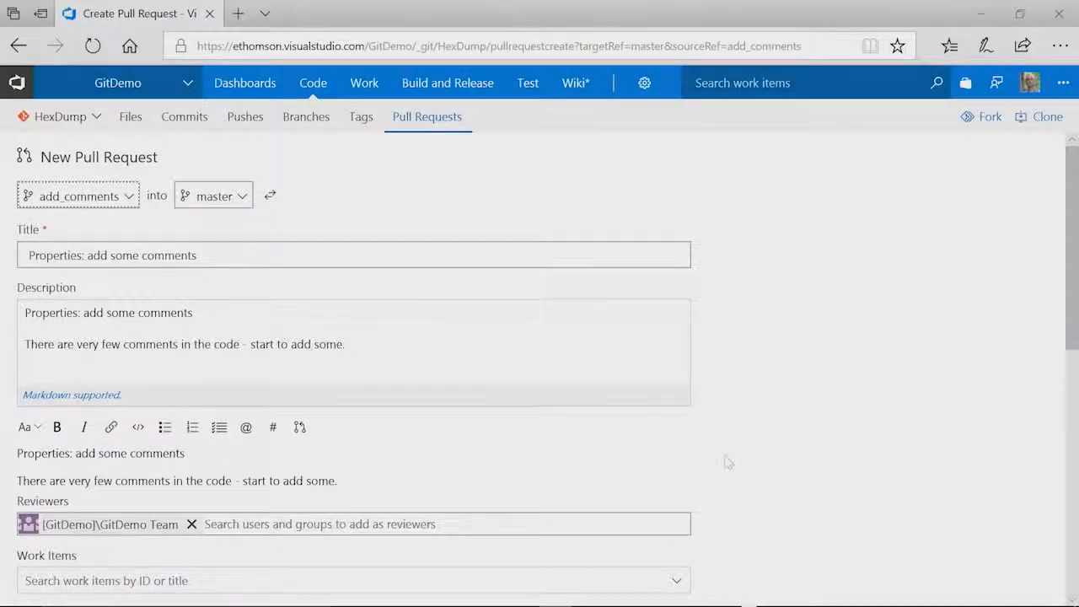
scroll(723, 460, down, 2)
click(648, 562)
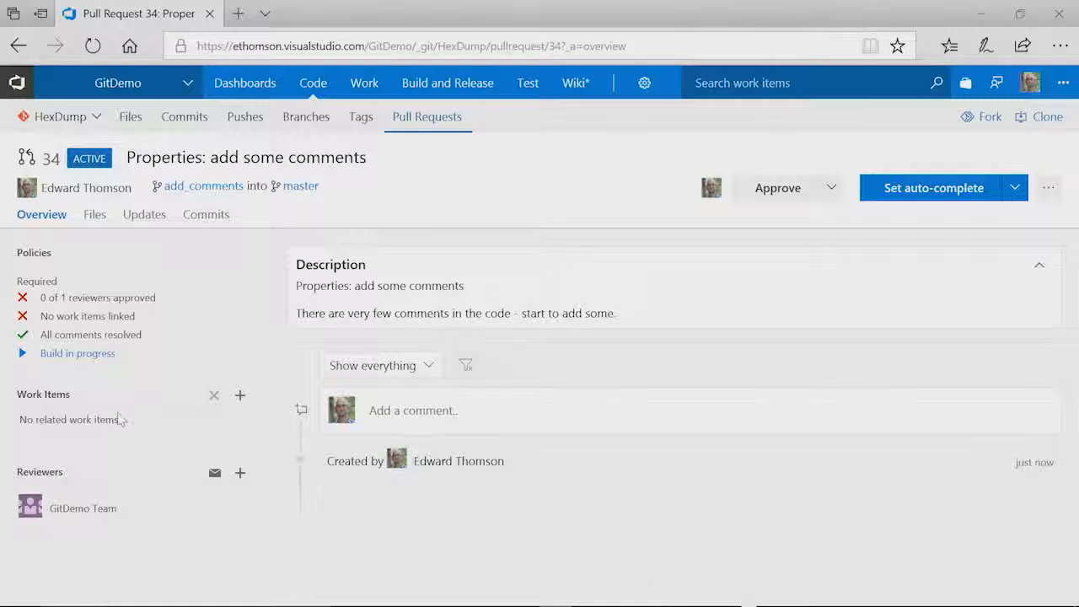
- Link work item 59 Test Bug to pull request 34 and approve it
click(239, 396)
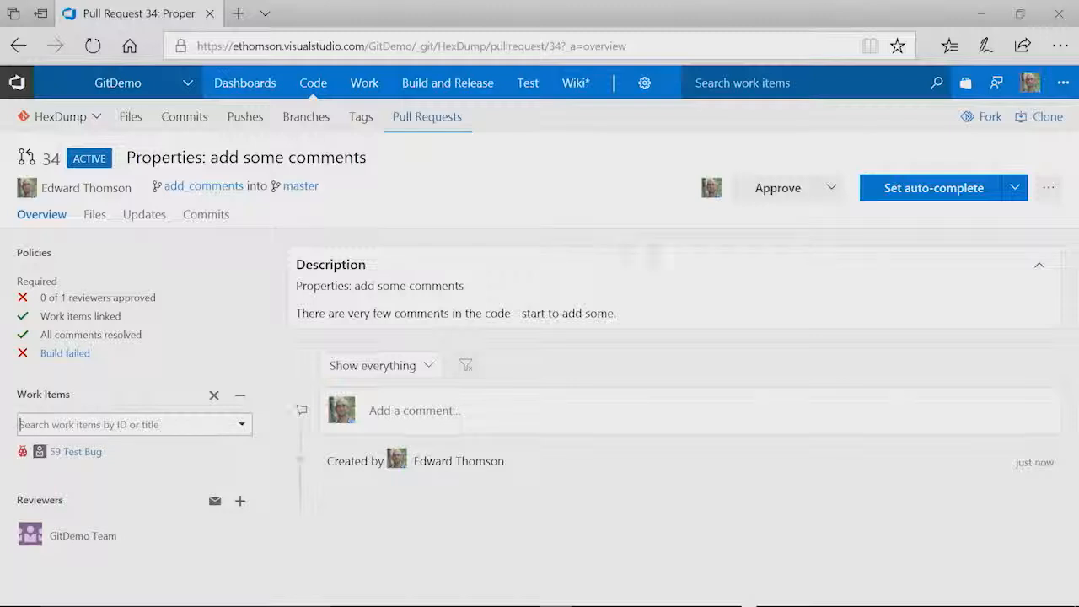
click(778, 188)
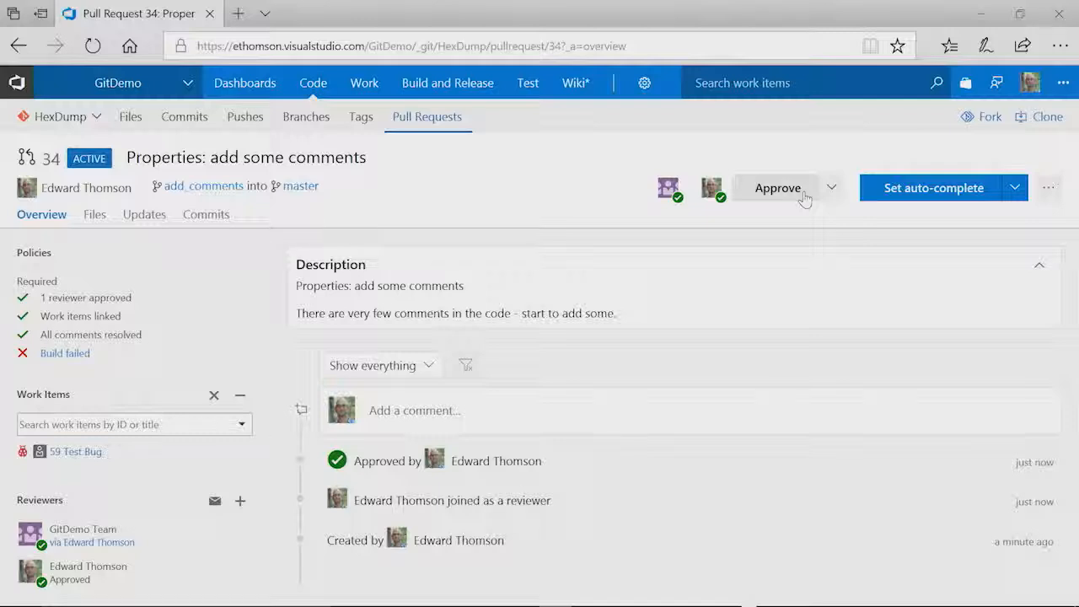
- Check the failed build's HexDump.cs errors, then open commit 76b51f19 'Properties: add some comments'
click(85, 358)
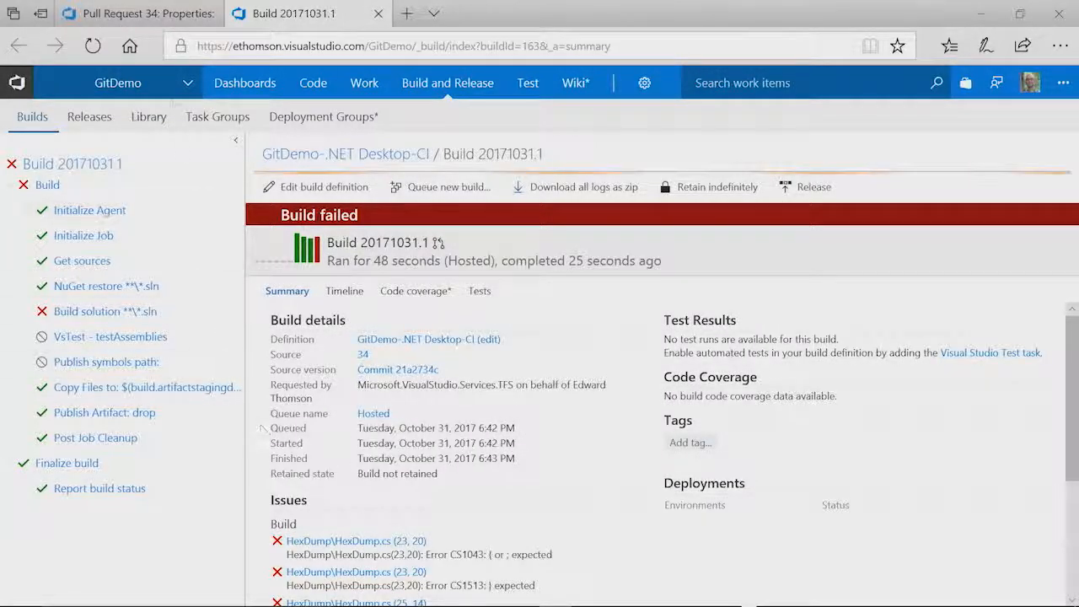
click(139, 13)
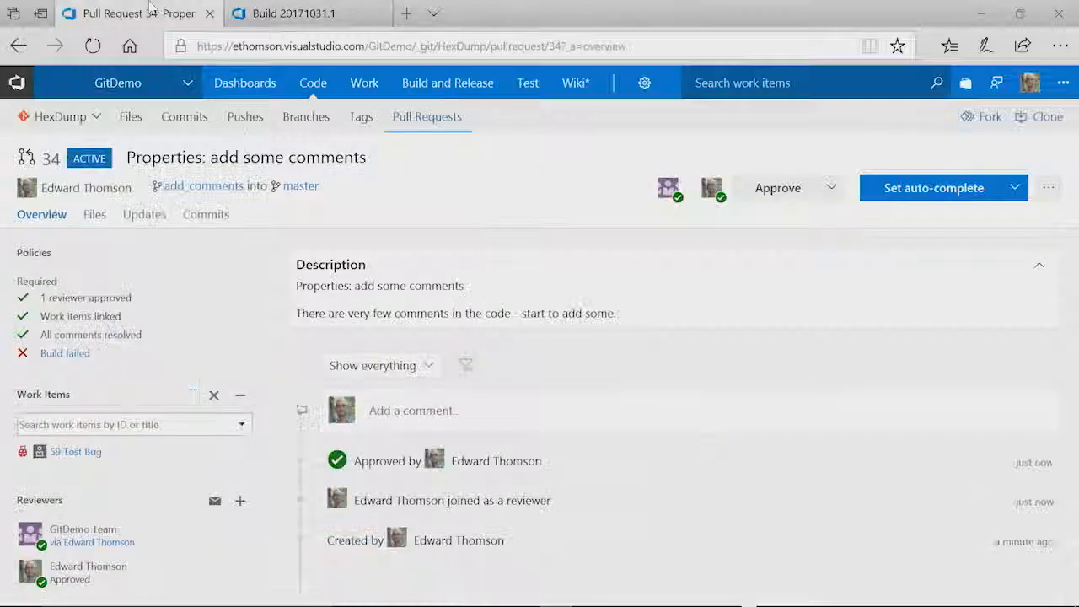
click(198, 226)
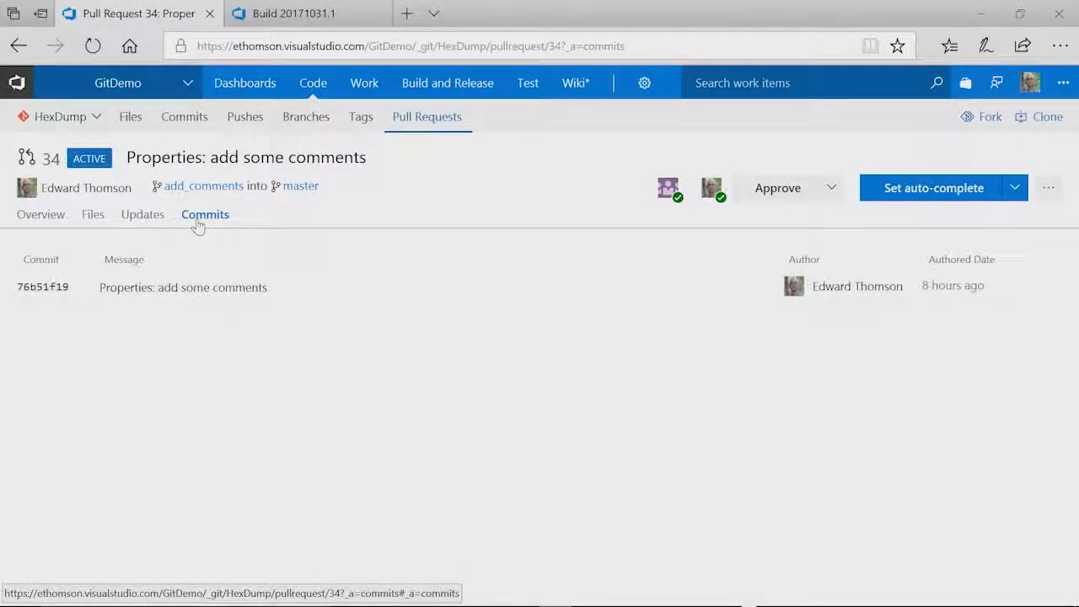
click(120, 289)
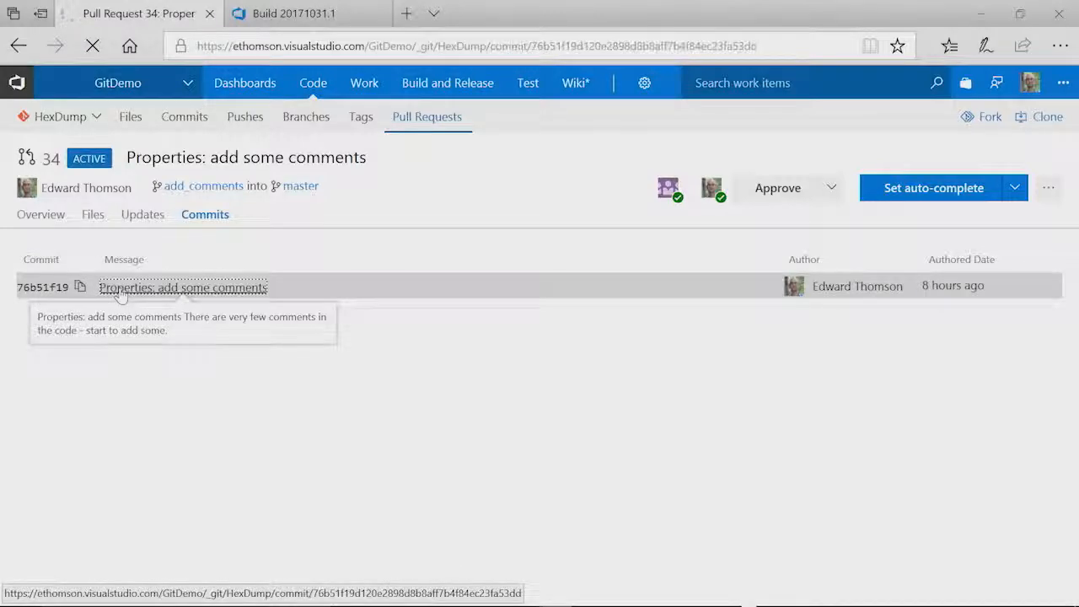